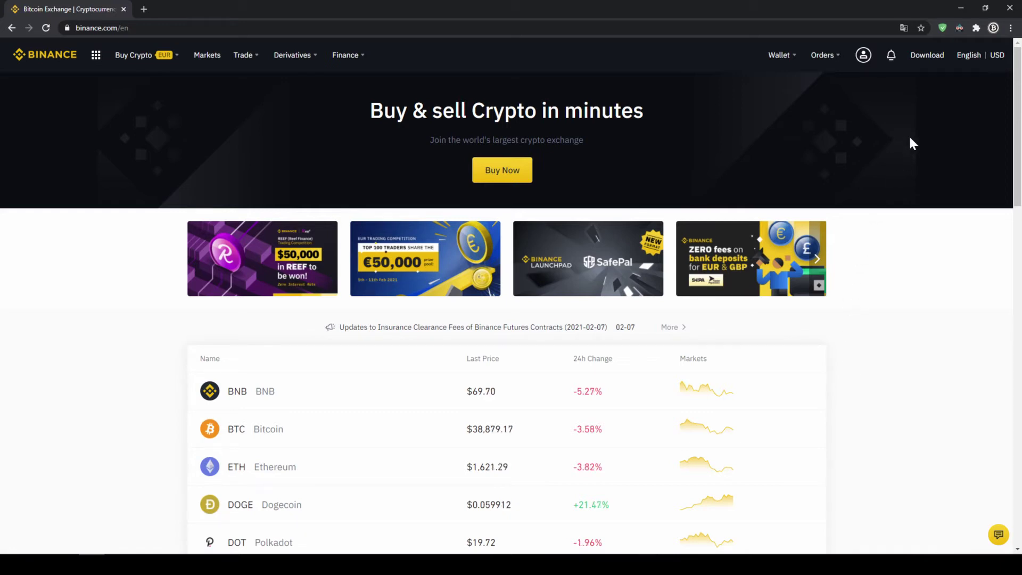
- Open the account's identification page and check the identity verification status of the personal details
mouse_move(863, 59)
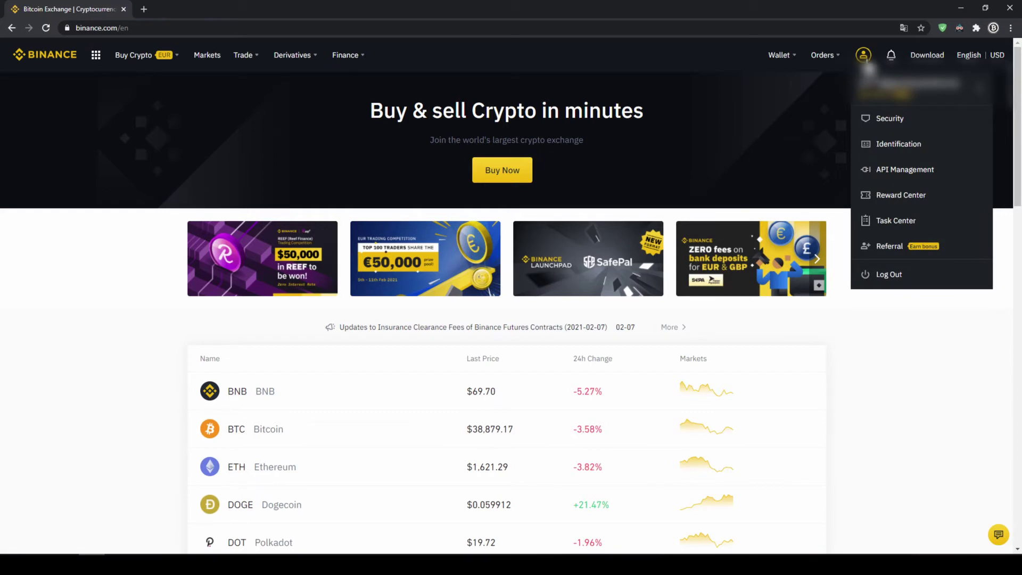
left_click(895, 152)
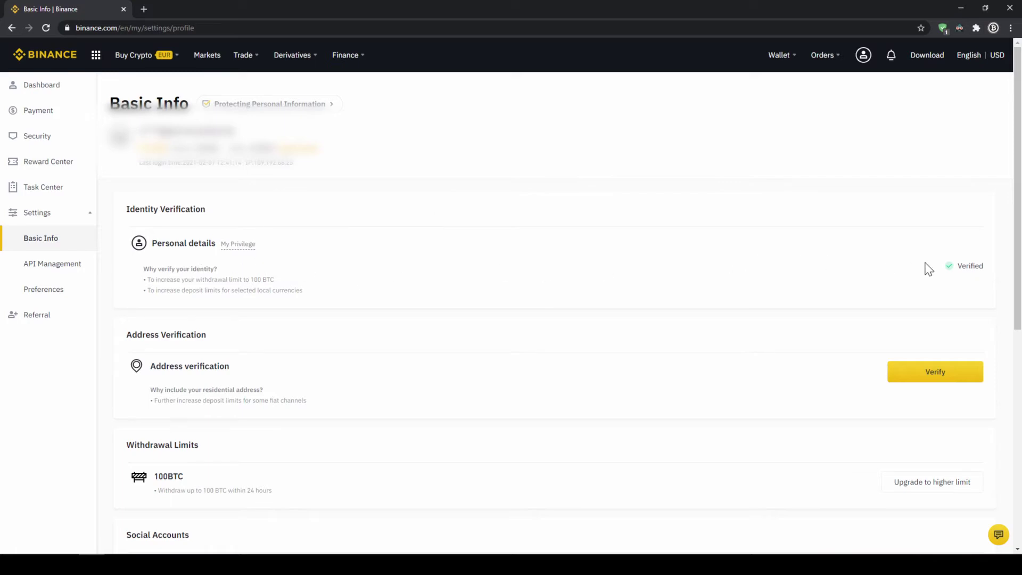
left_click_drag(949, 271, 992, 276)
left_click(993, 276)
- Open the Fiat and Spot wallet and examine its fiat balance and crypto balance sections
mouse_move(788, 63)
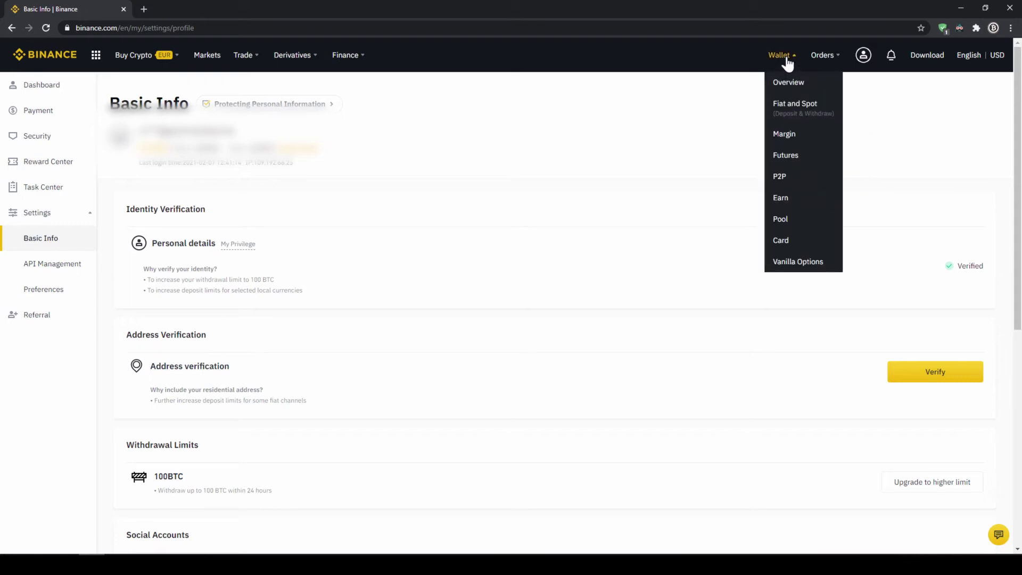
left_click(800, 117)
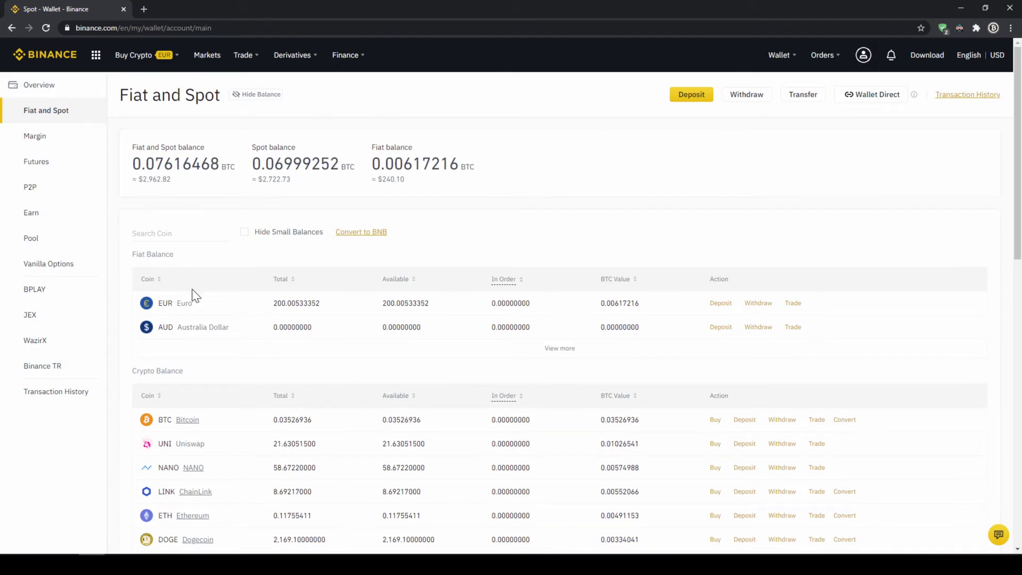
left_click_drag(143, 254, 190, 255)
left_click_drag(128, 371, 202, 379)
left_click(221, 378)
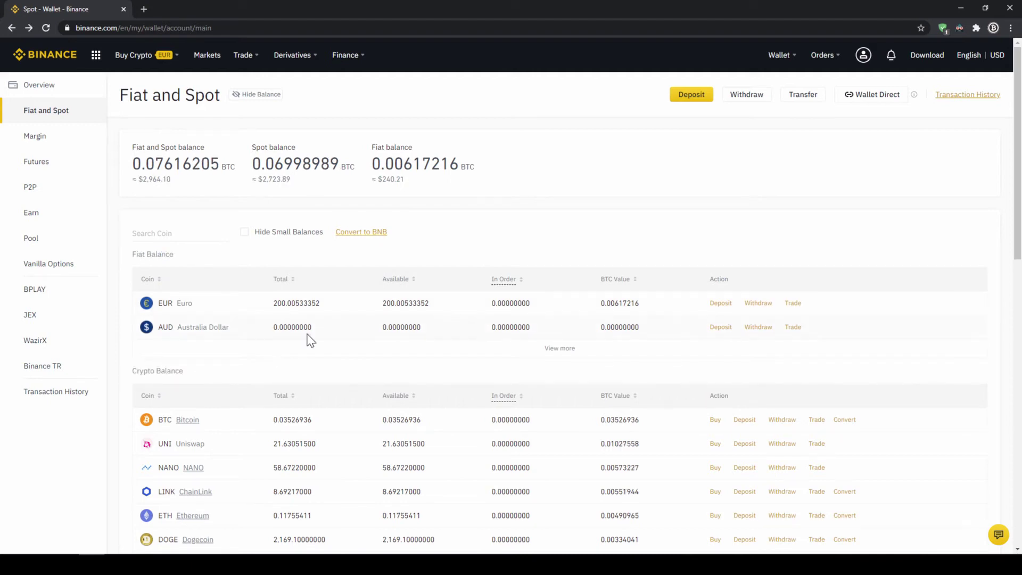
- Open the fiat deposit page from the Fiat and Spot wallet
left_click(691, 95)
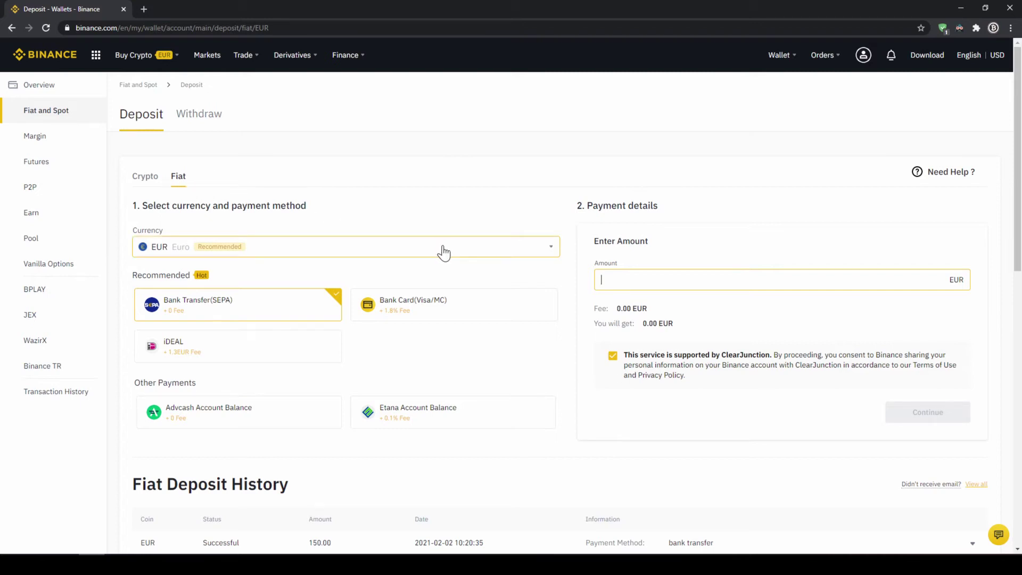
left_click(484, 225)
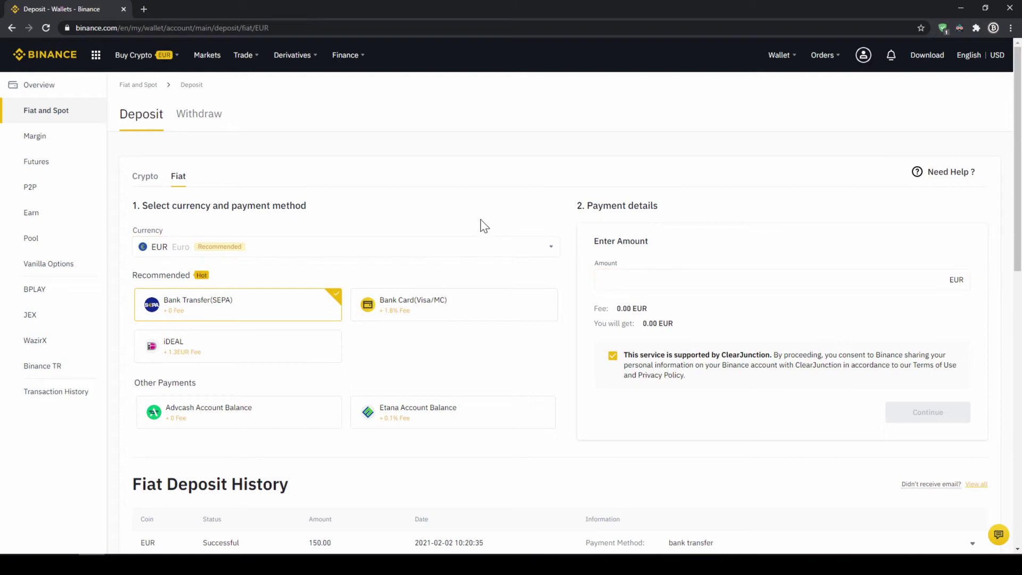
- Try USD as the deposit currency and return the selection to EUR
left_click(419, 249)
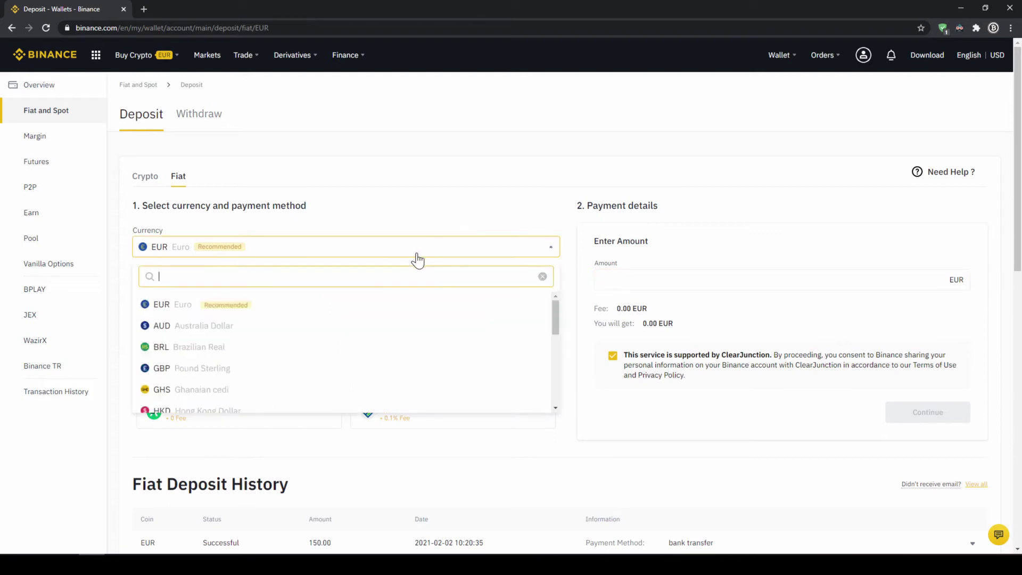
scroll(303, 320, "down", 10)
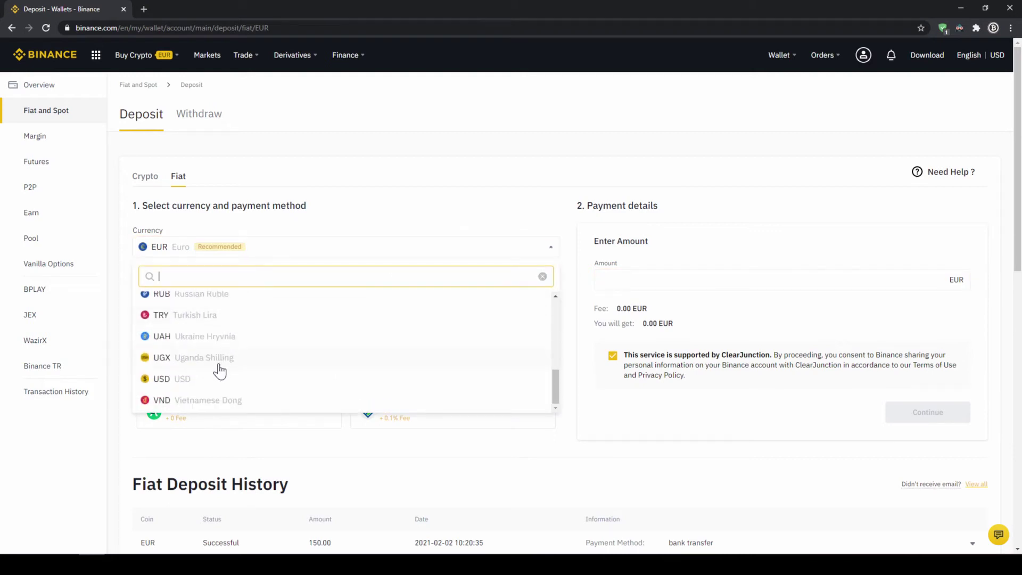
left_click(211, 381)
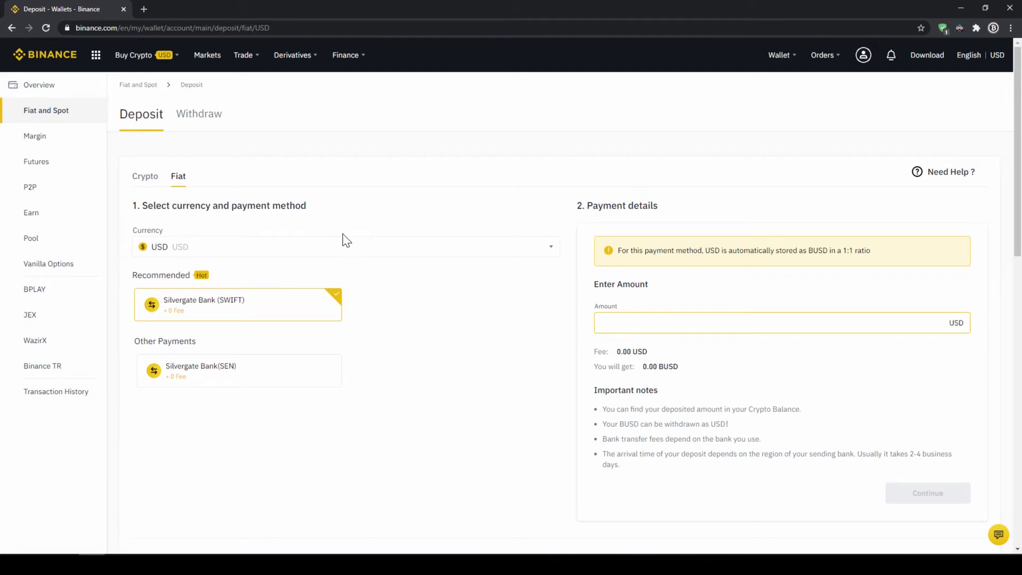
left_click(336, 248)
scroll(271, 339, "up", 10)
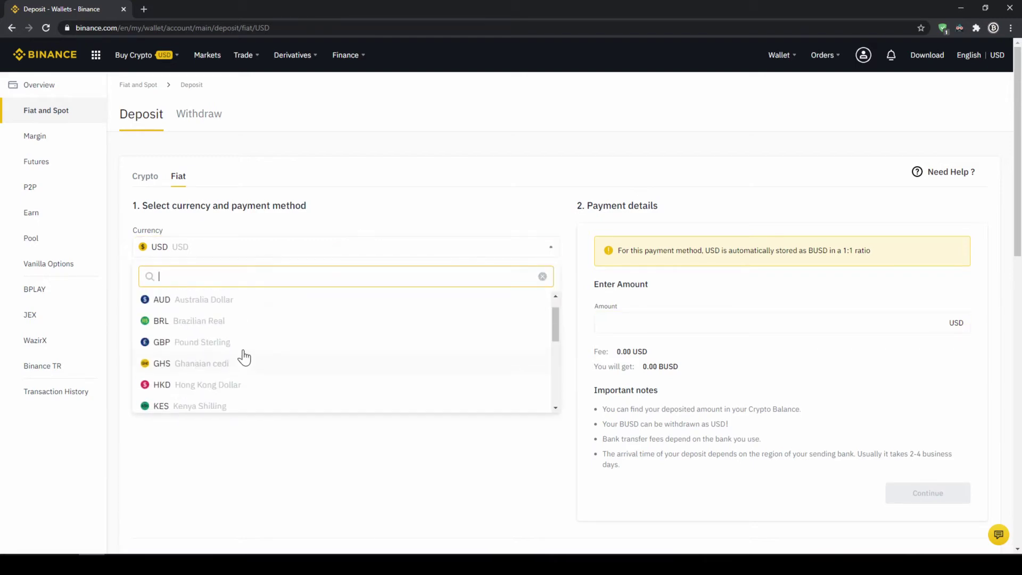
left_click(183, 308)
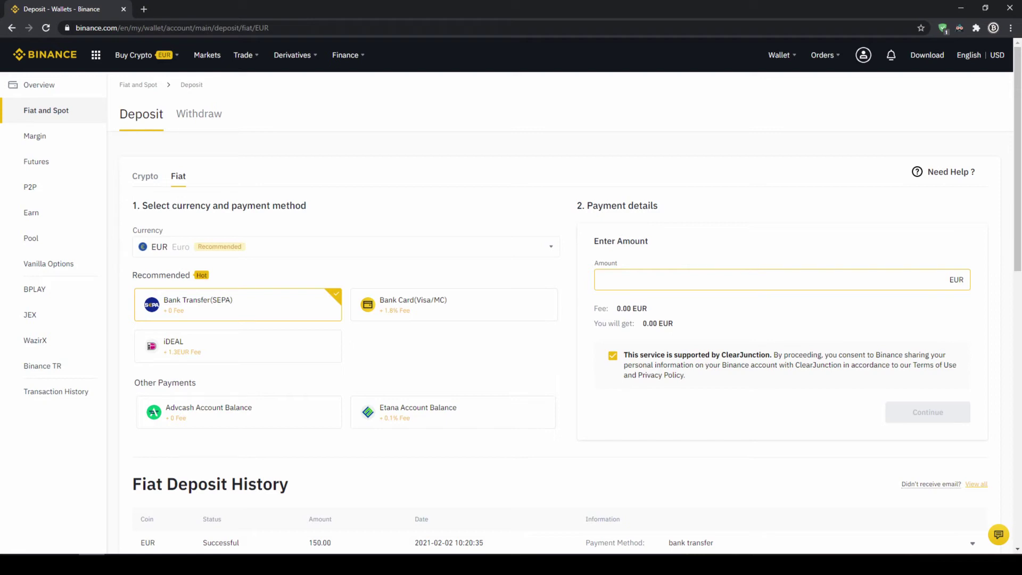
- Set the SEPA bank transfer deposit to 1000 EUR, continue to the bank details and check the required reference code
type("1000")
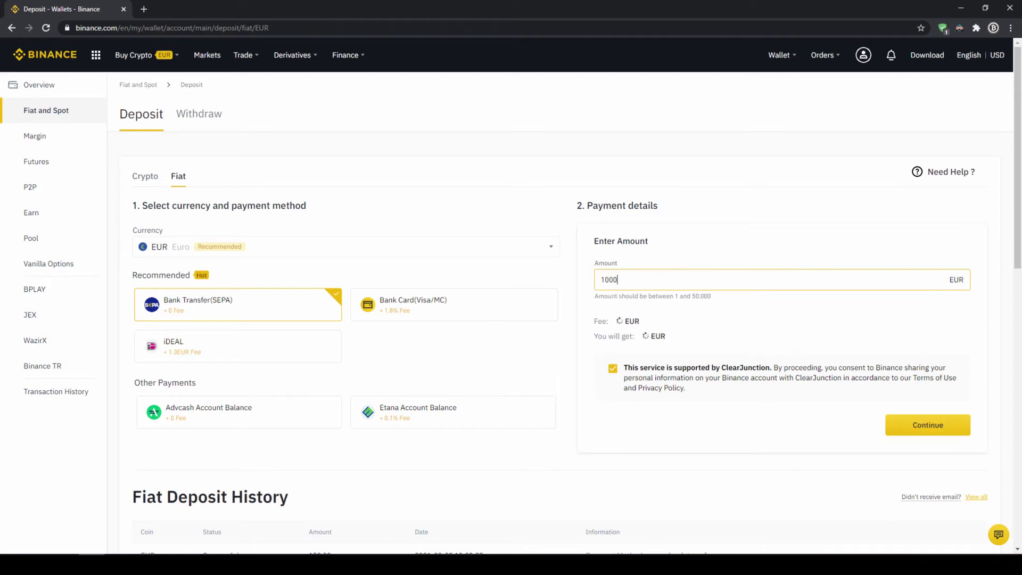
left_click(924, 420)
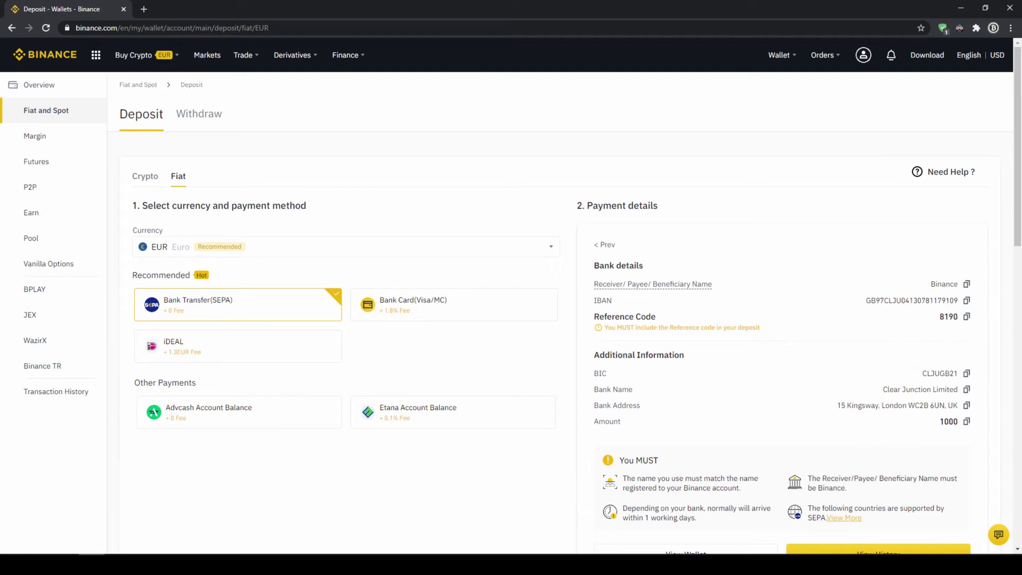
left_click_drag(624, 316, 926, 343)
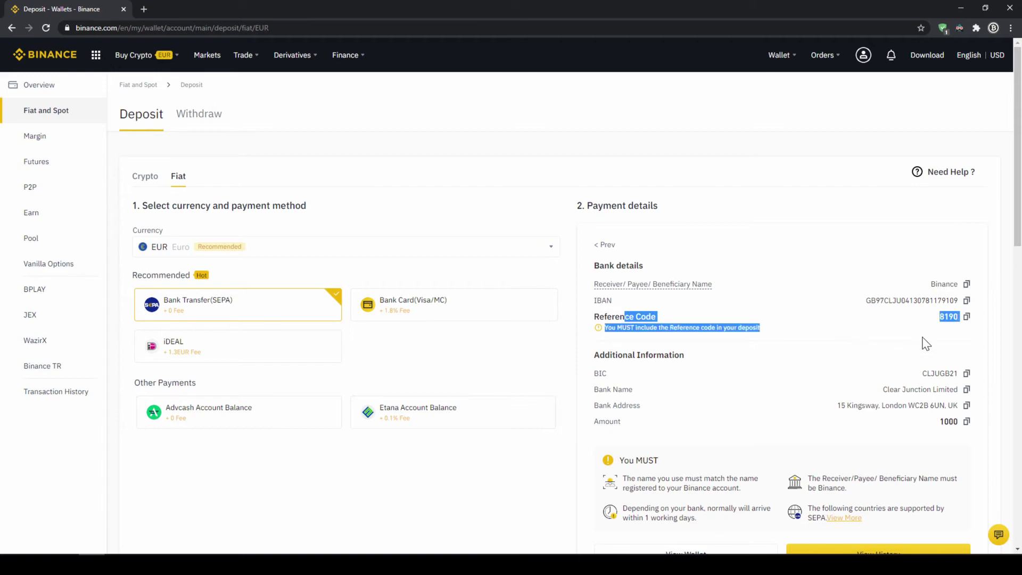
left_click(855, 362)
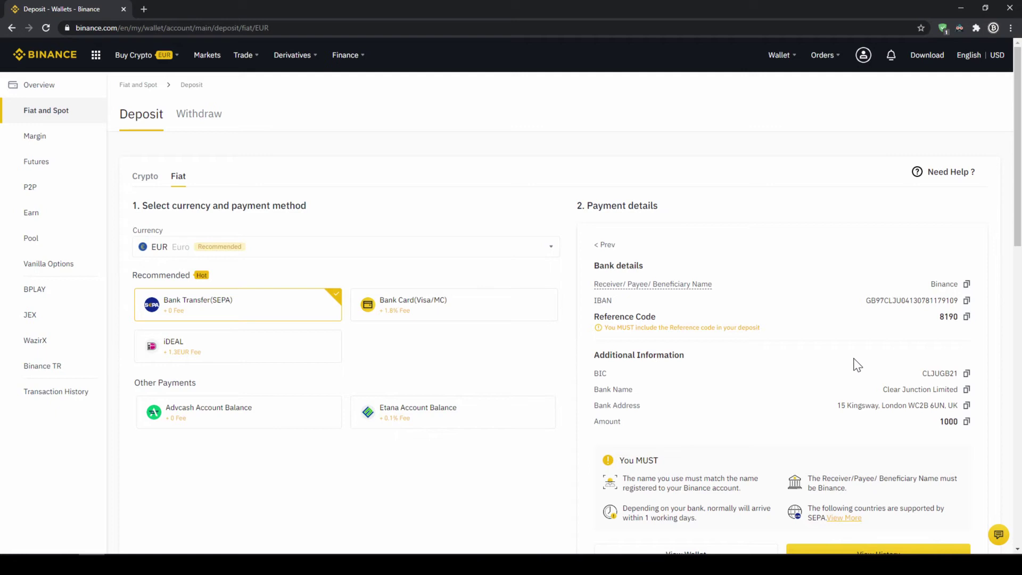
- Return to the Fiat and Spot wallet and check the euro balance
mouse_move(776, 55)
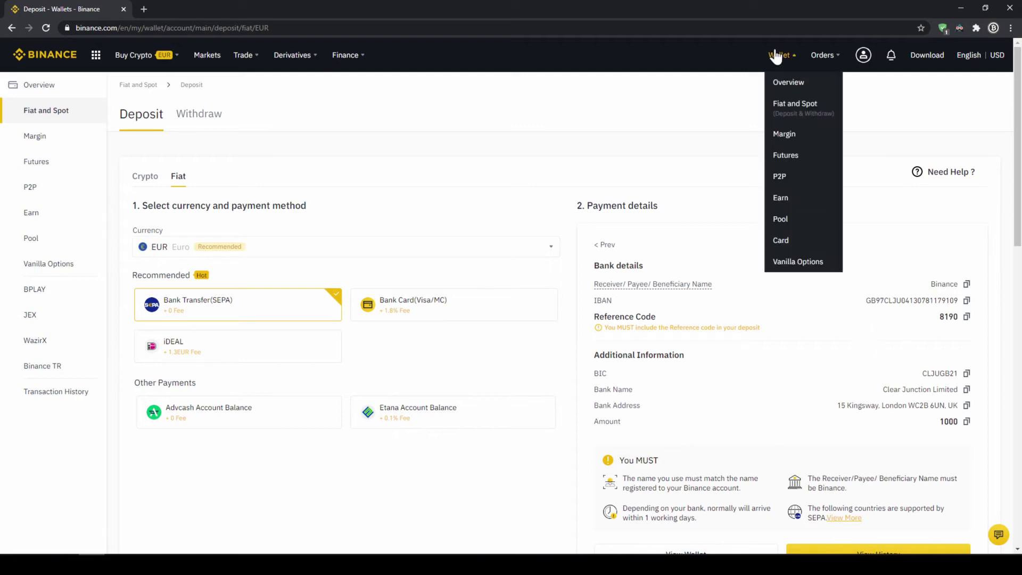
left_click(793, 104)
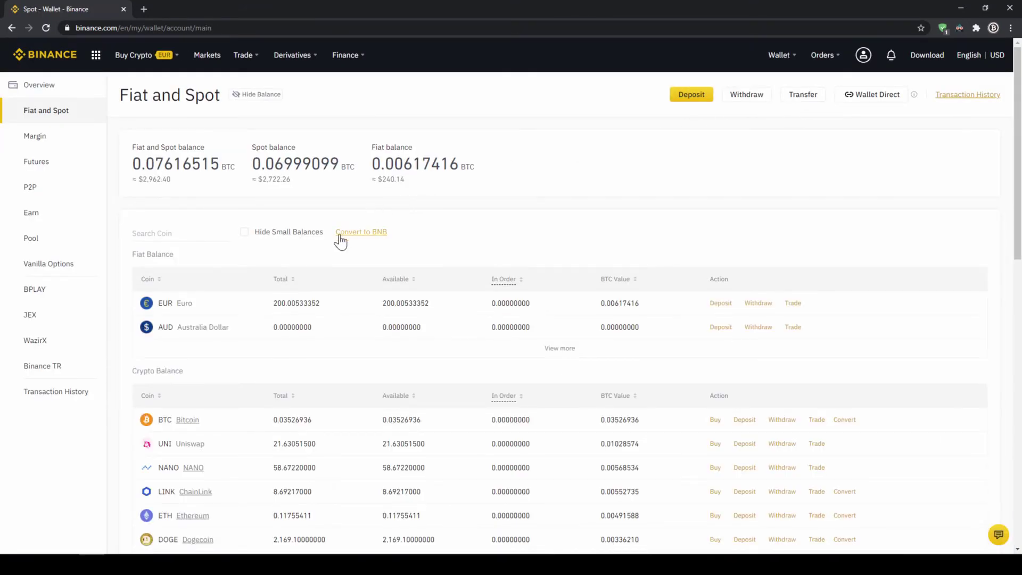
left_click_drag(174, 303, 333, 318)
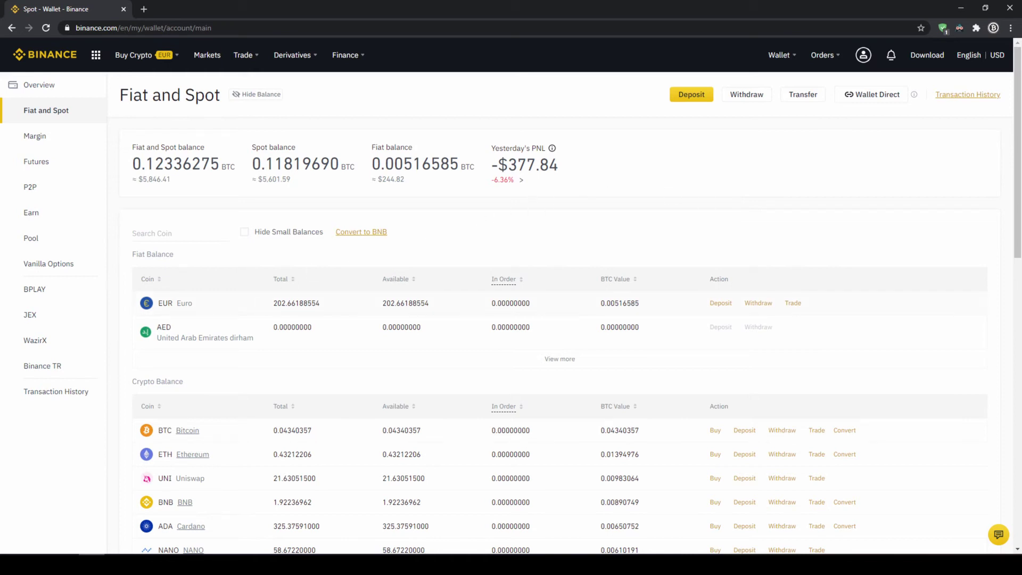
- Open the crypto purchase page for paying with the EUR cash balance and look through the available payment currencies
mouse_move(140, 61)
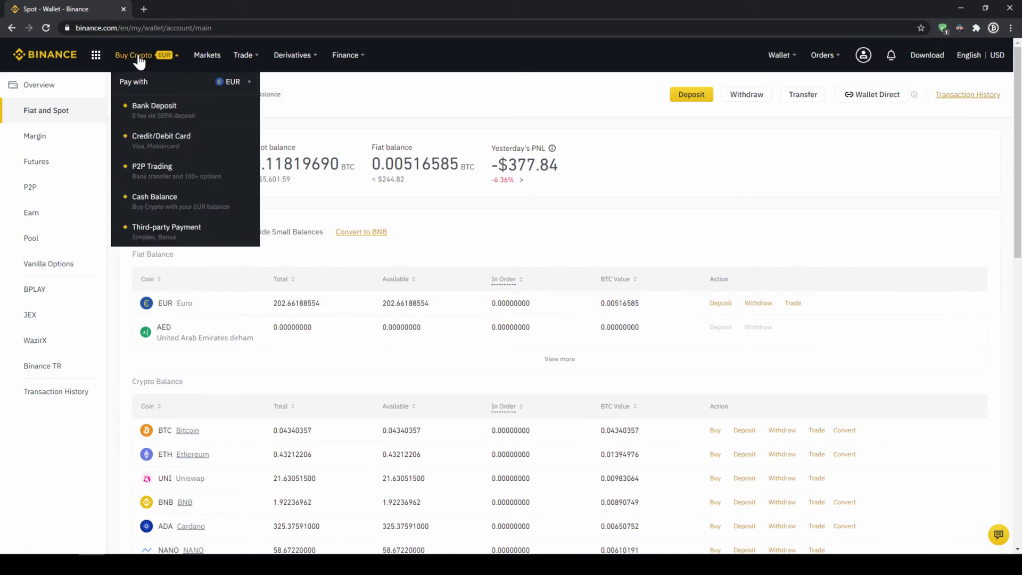
left_click(176, 198)
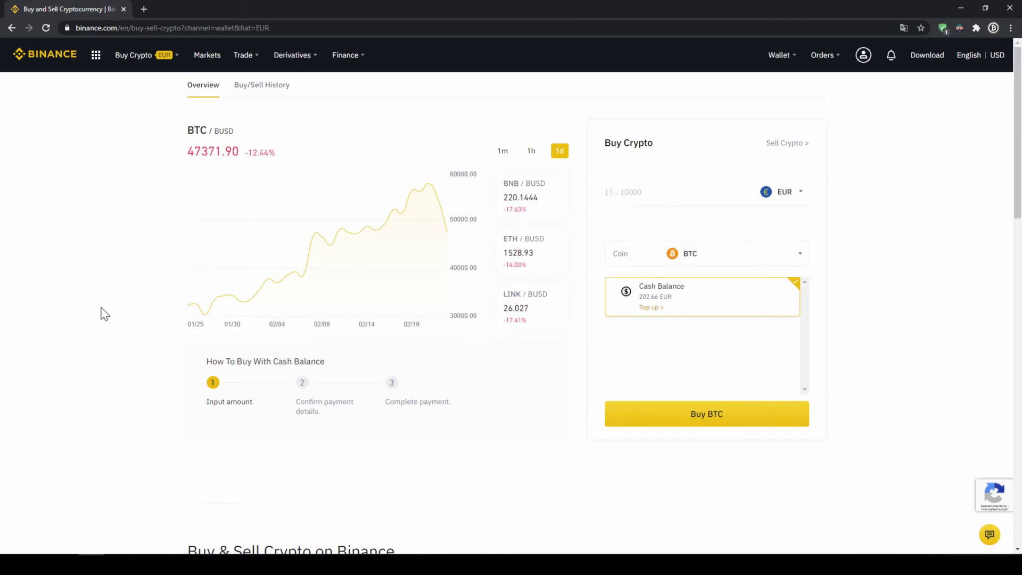
left_click(800, 193)
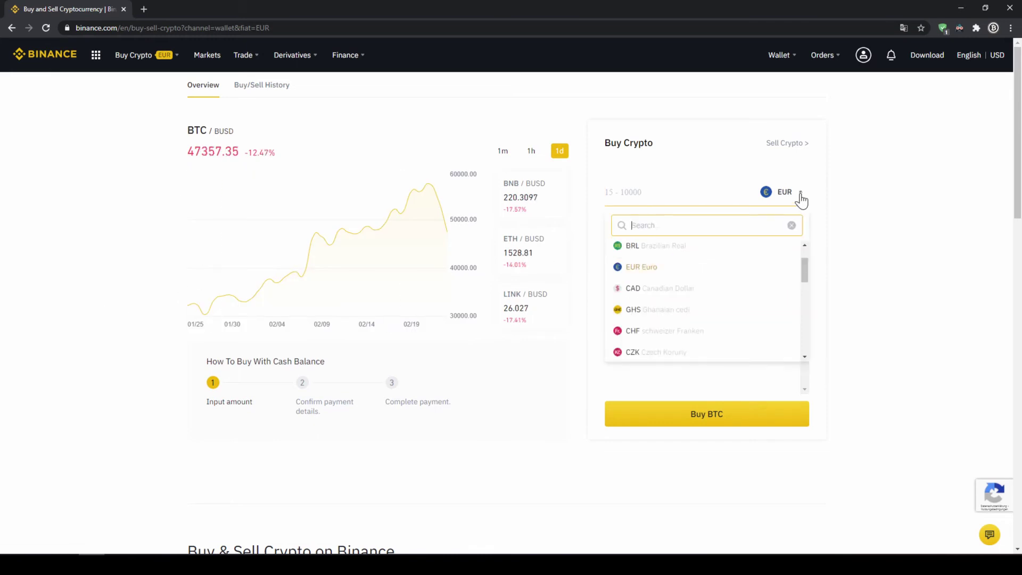
left_click_drag(804, 264, 798, 205)
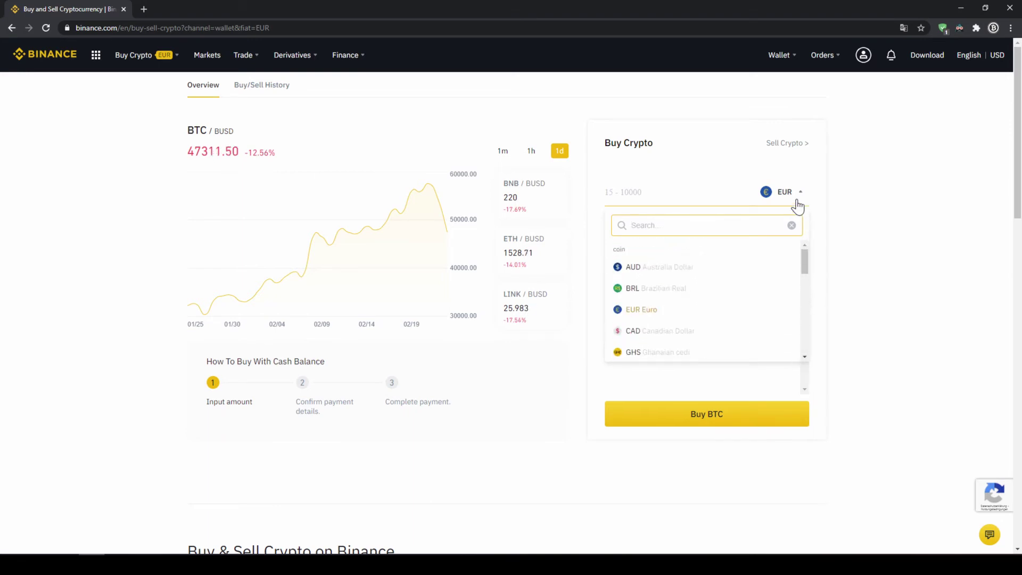
left_click(796, 201)
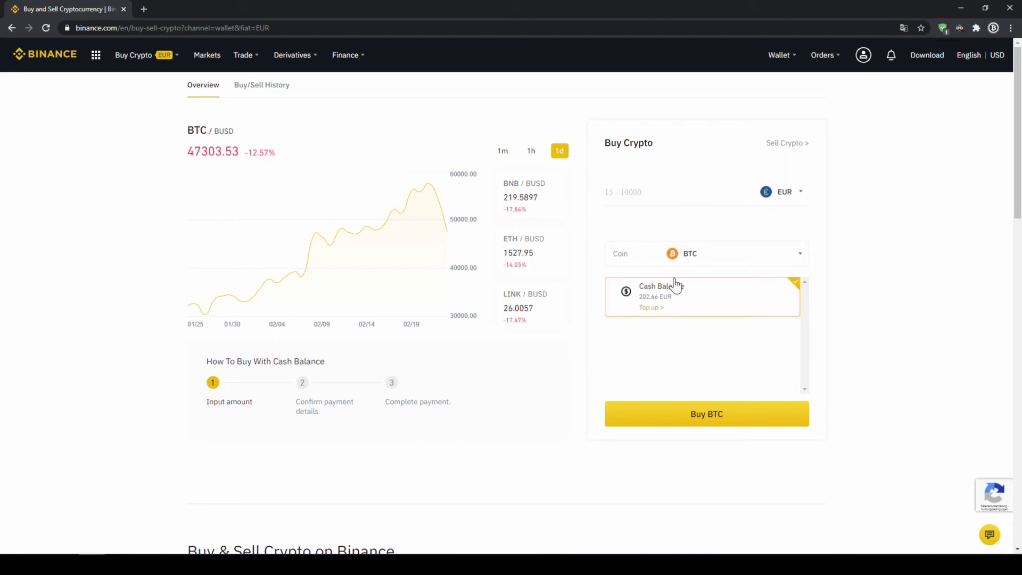
- Choose USDT as the coin to buy for 200 EUR and proceed to the order confirmation
left_click(685, 254)
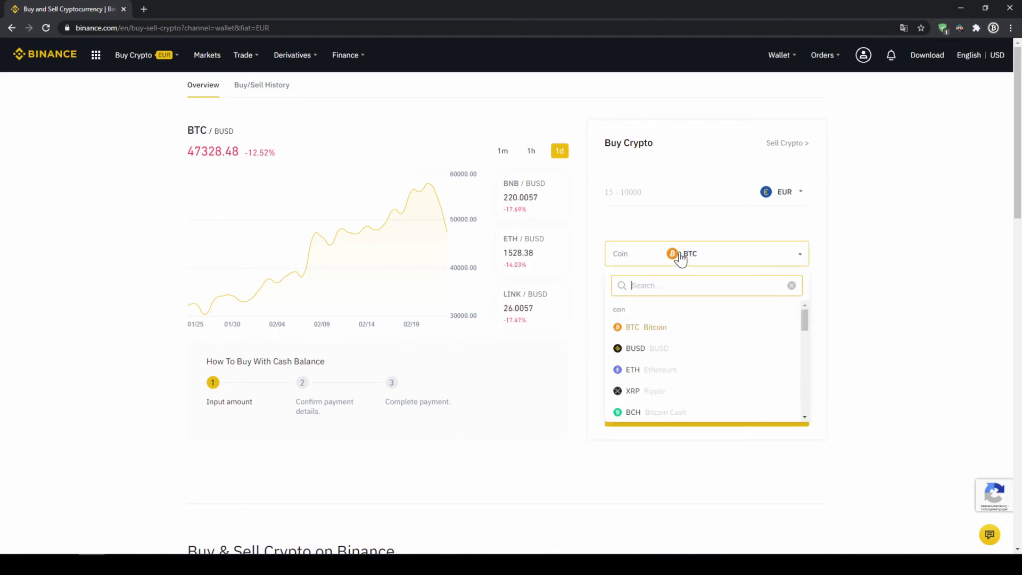
type("usdt")
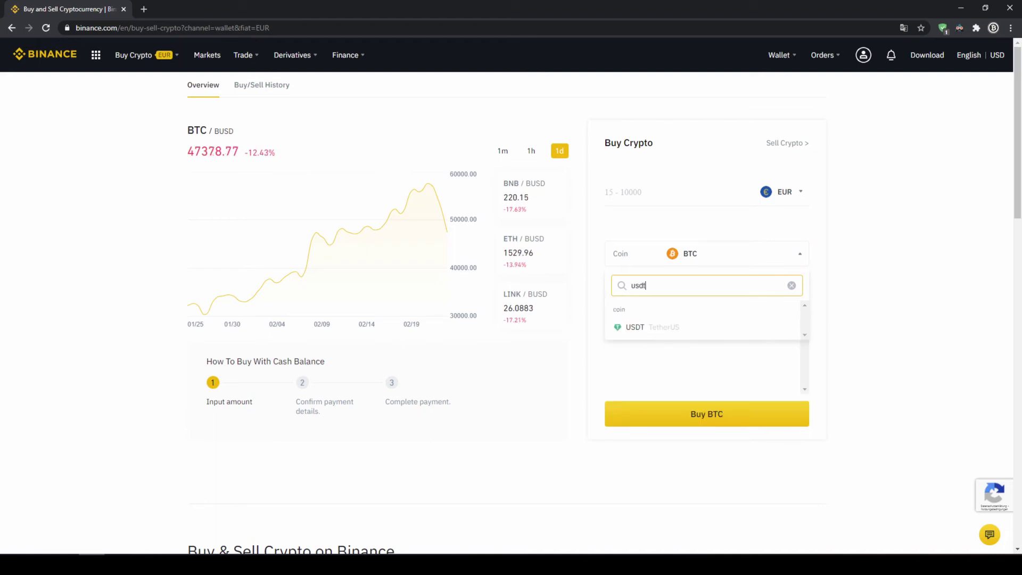
left_click(651, 329)
left_click(606, 192)
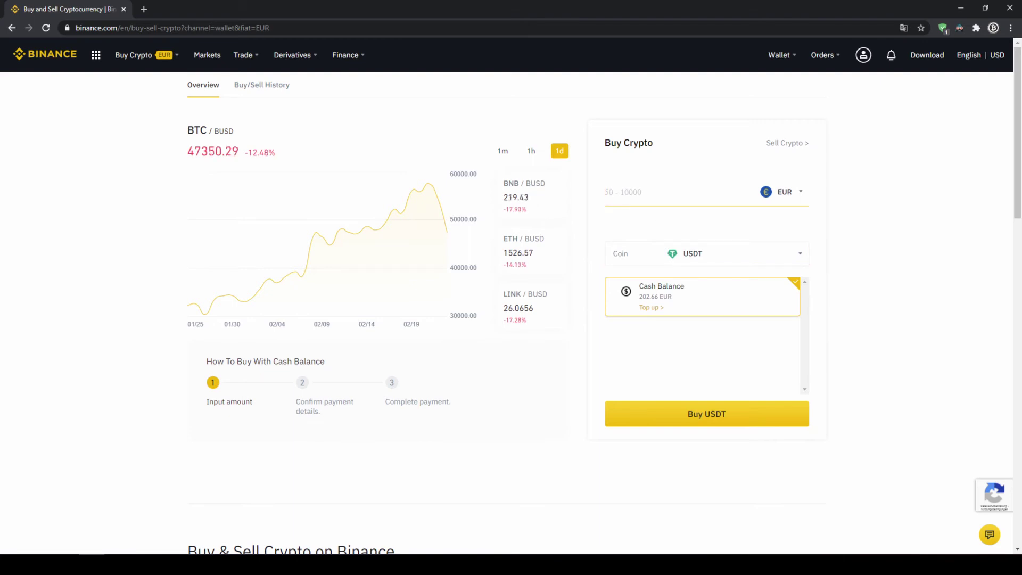
type("200")
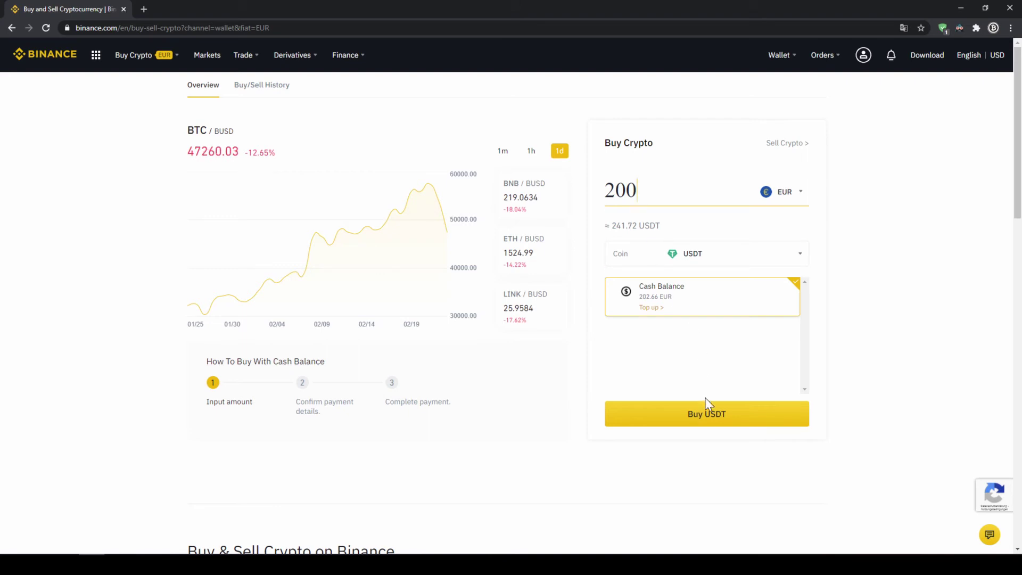
left_click(711, 417)
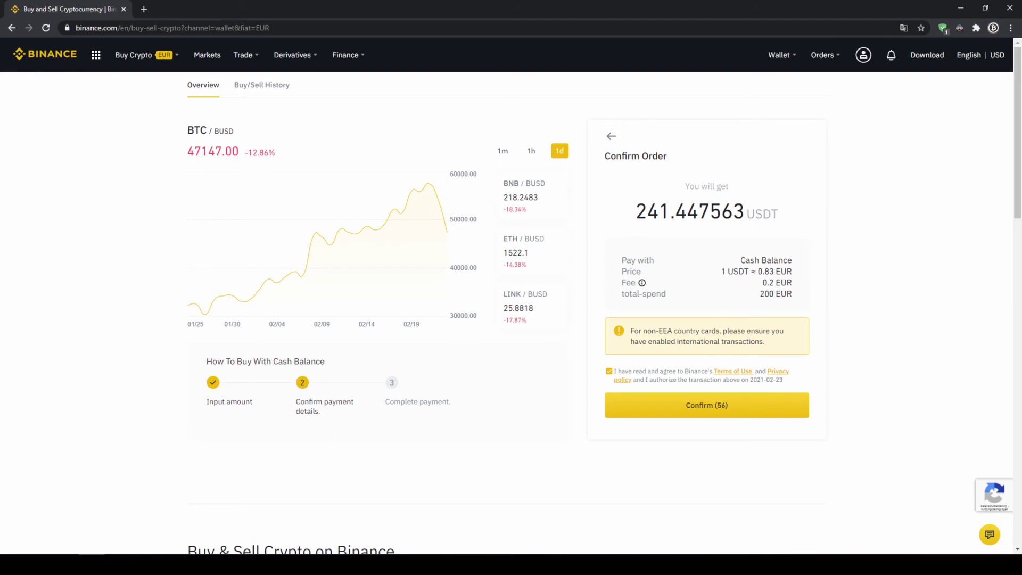
- Review the USDT amount, price, fee and total spend in the order summary, and confirm the purchase
left_click_drag(637, 212, 670, 212)
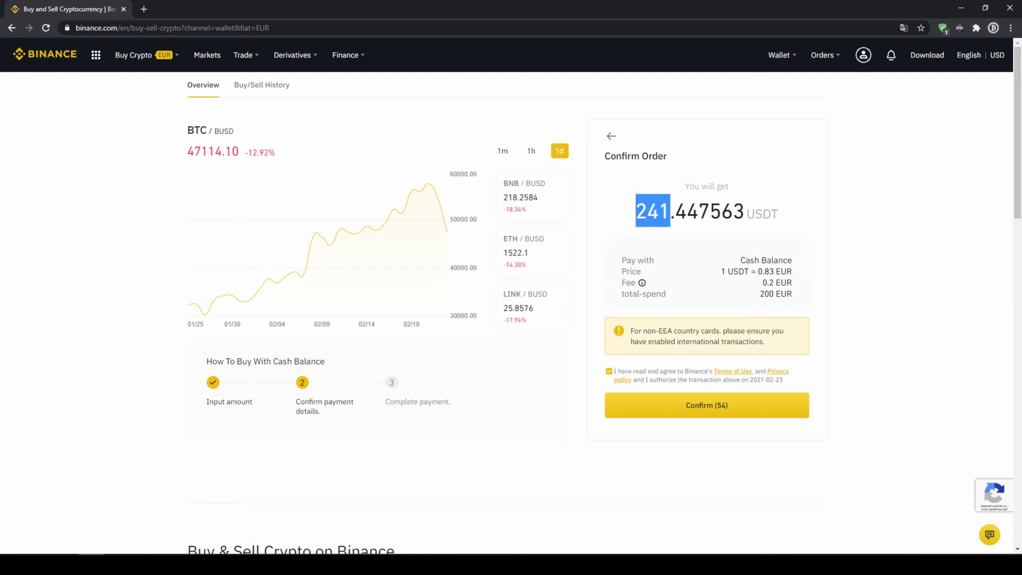
left_click(665, 212)
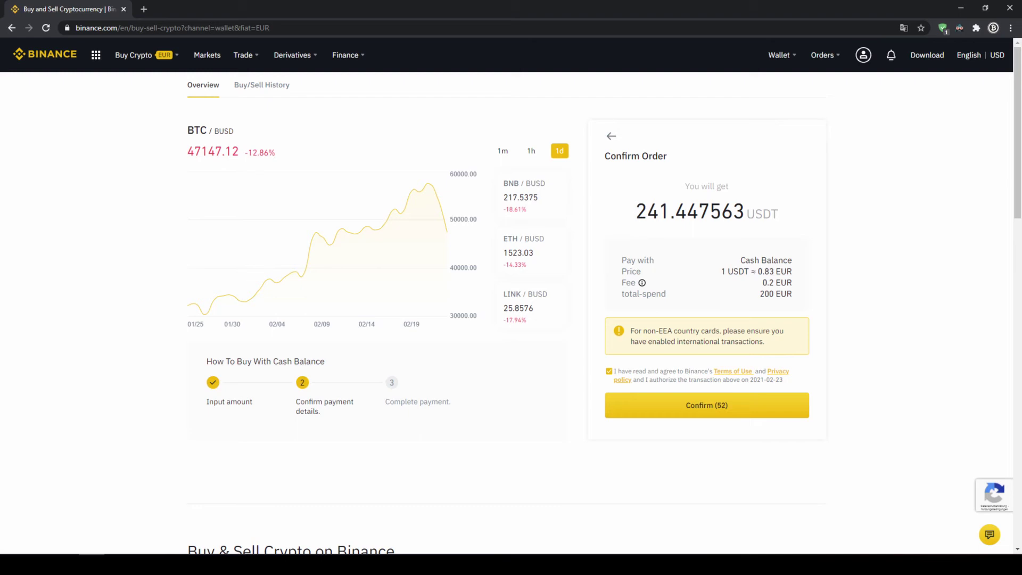
left_click_drag(636, 211, 670, 212)
left_click(670, 212)
left_click_drag(744, 271, 621, 293)
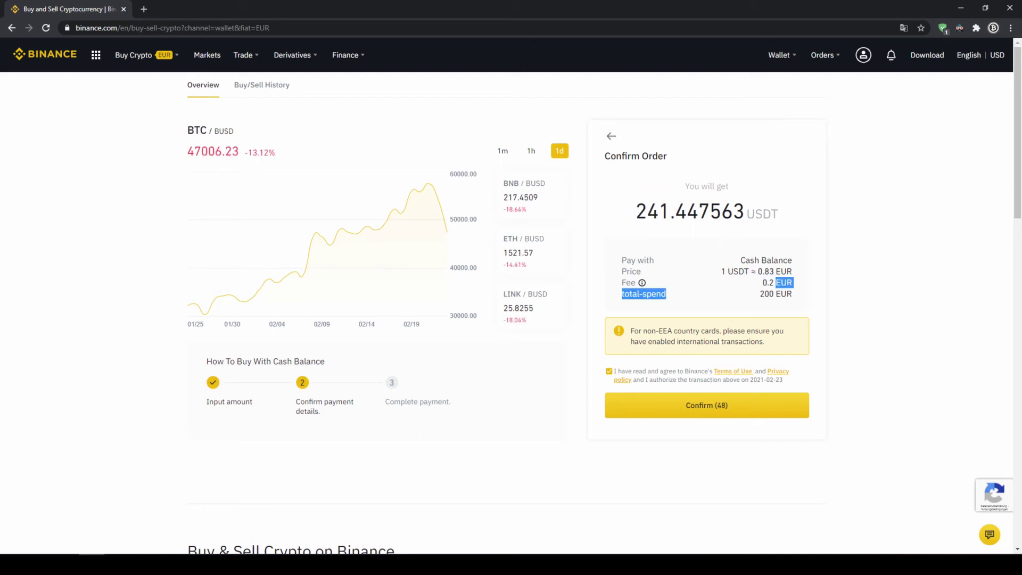
left_click(764, 293)
left_click_drag(764, 294, 796, 297)
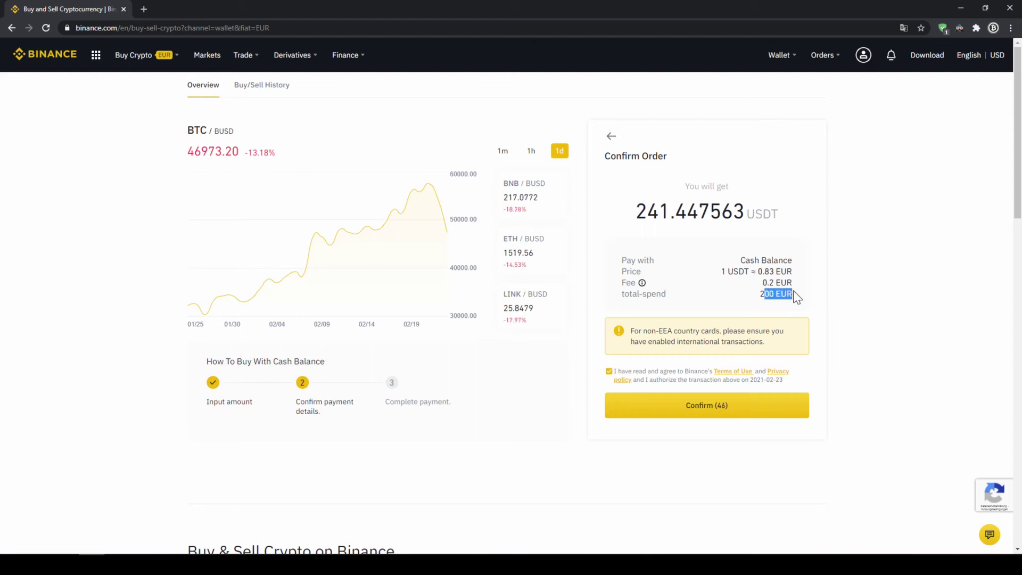
left_click(796, 298)
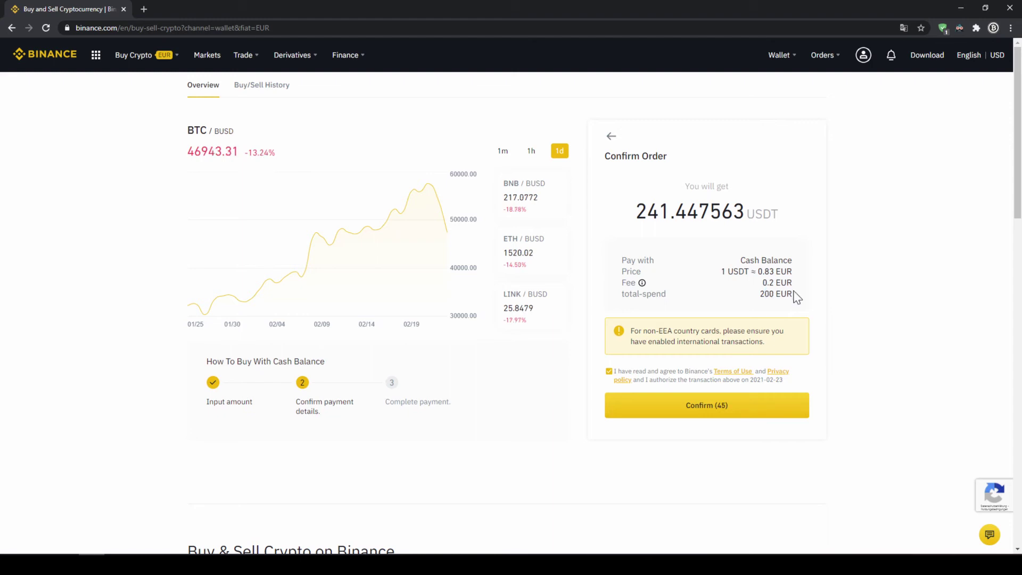
left_click(730, 419)
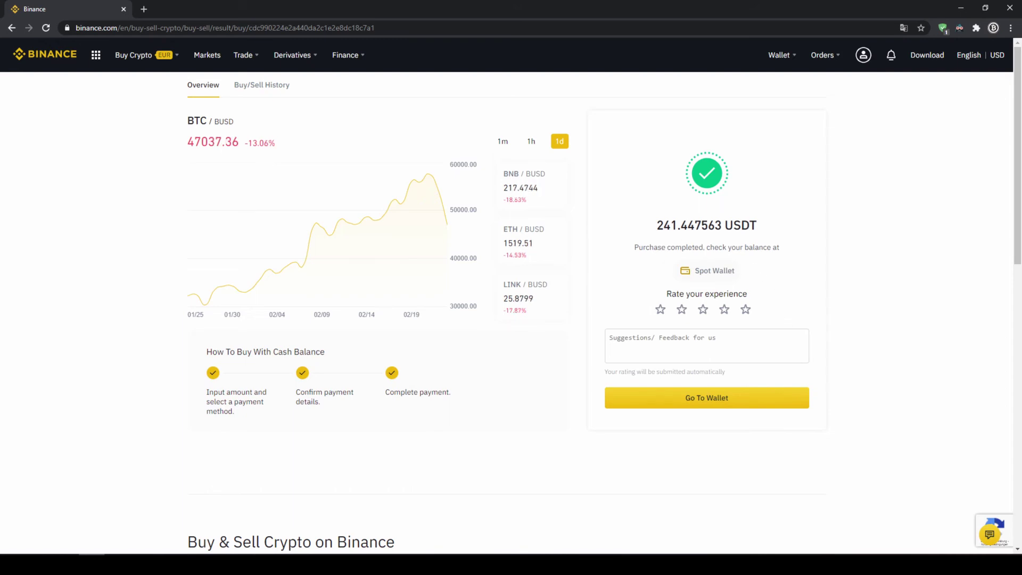
- Open the Fiat and Spot wallet after the purchase and check the EUR and USDT balances
left_click(713, 272)
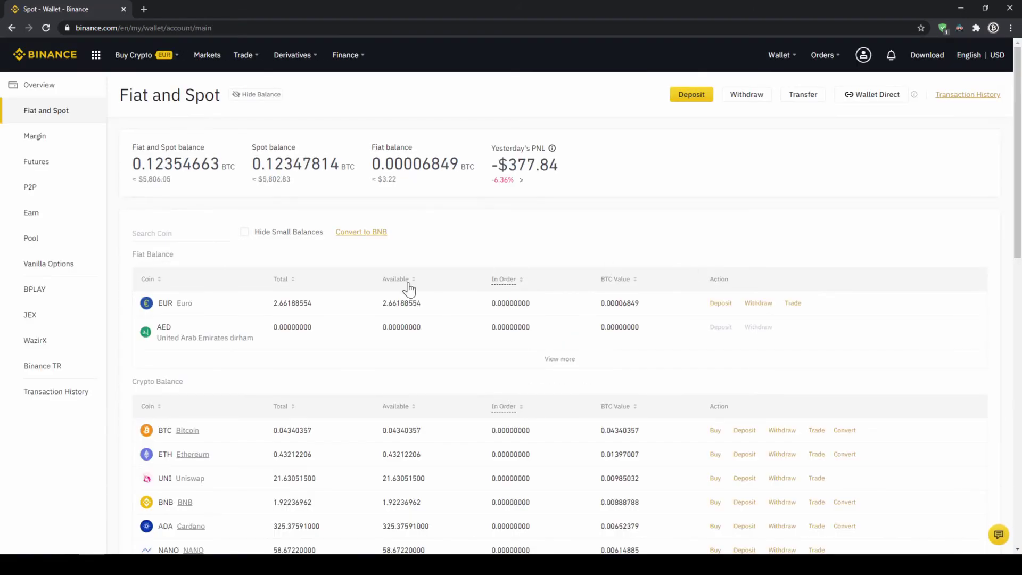
left_click_drag(156, 303, 315, 317)
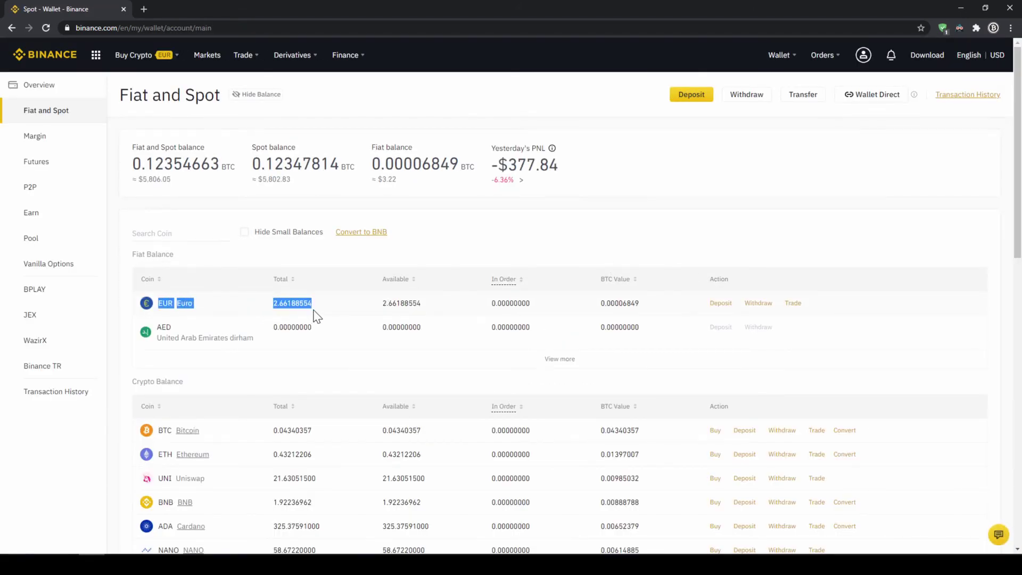
left_click(326, 310)
scroll(325, 310, "down", 4)
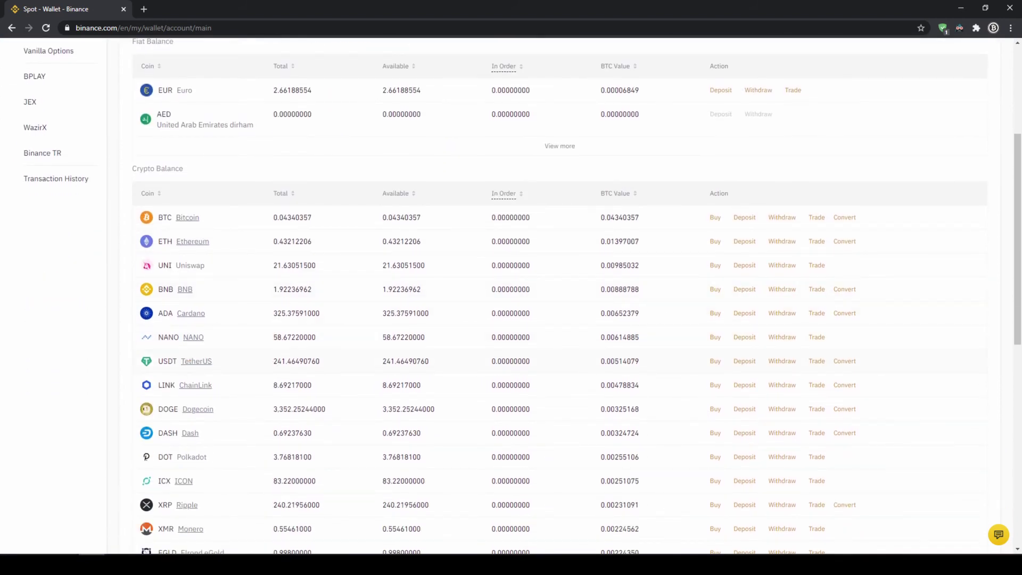
left_click_drag(272, 361, 341, 368)
left_click(352, 368)
scroll(353, 371, "up", 4)
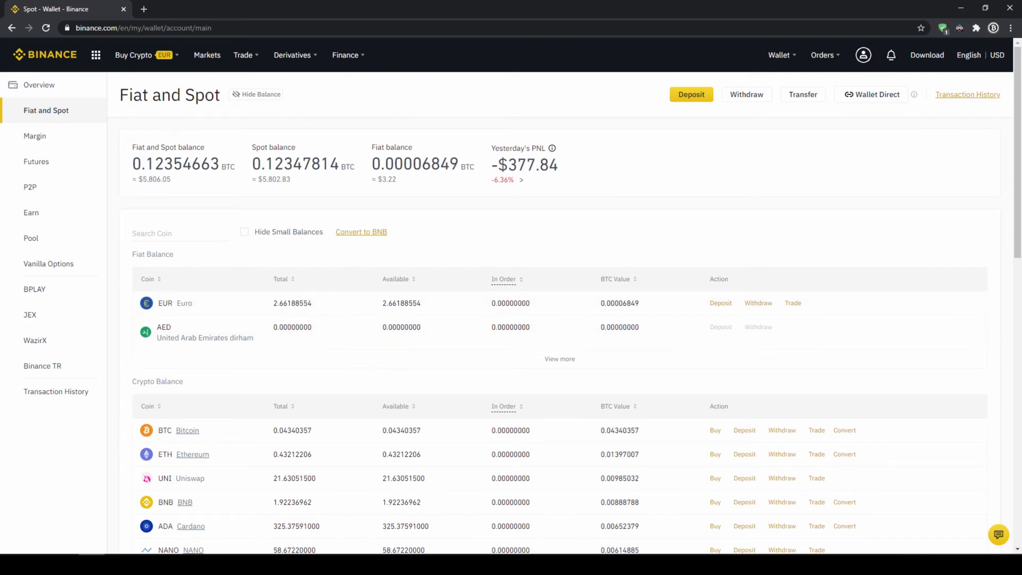
- Open the credit/debit card purchase page for EUR and look through the available payment currencies
mouse_move(138, 61)
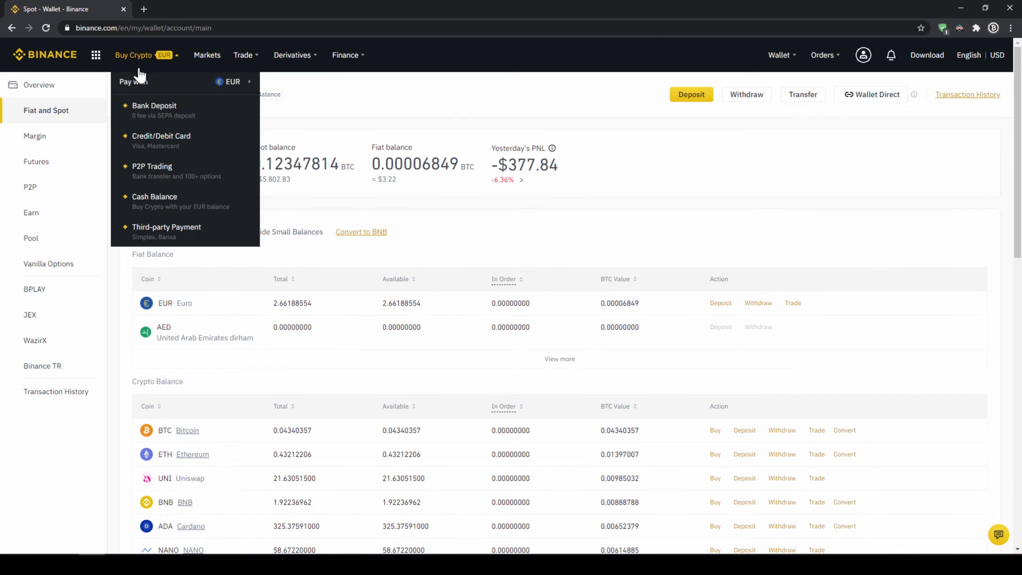
left_click(154, 146)
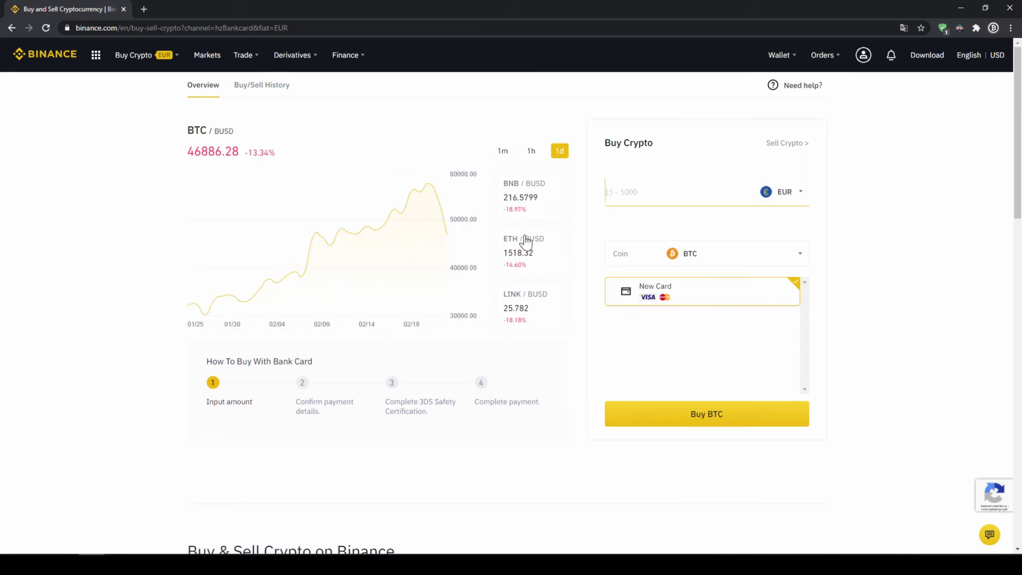
left_click(797, 194)
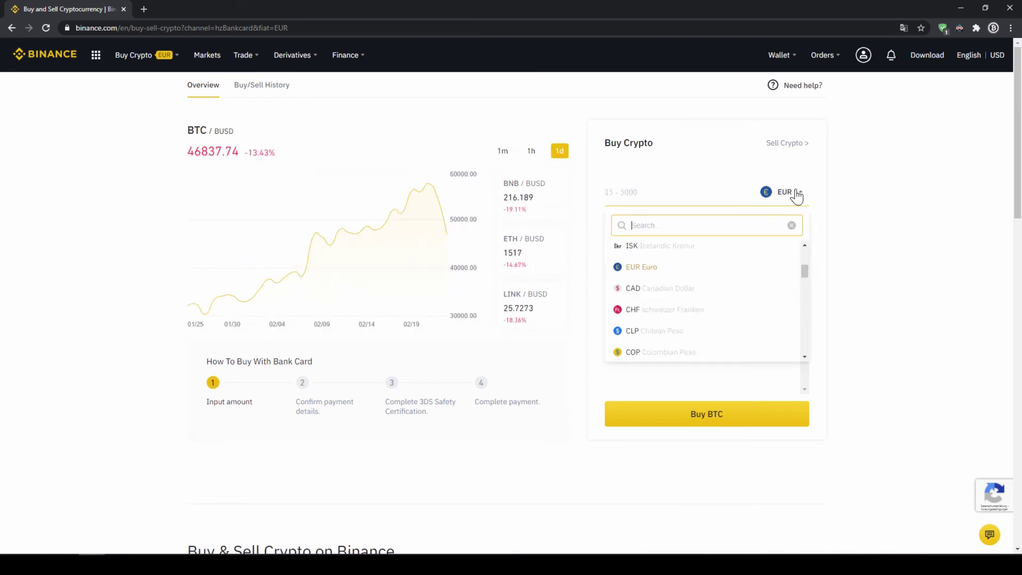
mouse_move(803, 269)
left_mouse_down()
mouse_move(807, 305)
mouse_move(799, 271)
left_mouse_up()
left_click(843, 229)
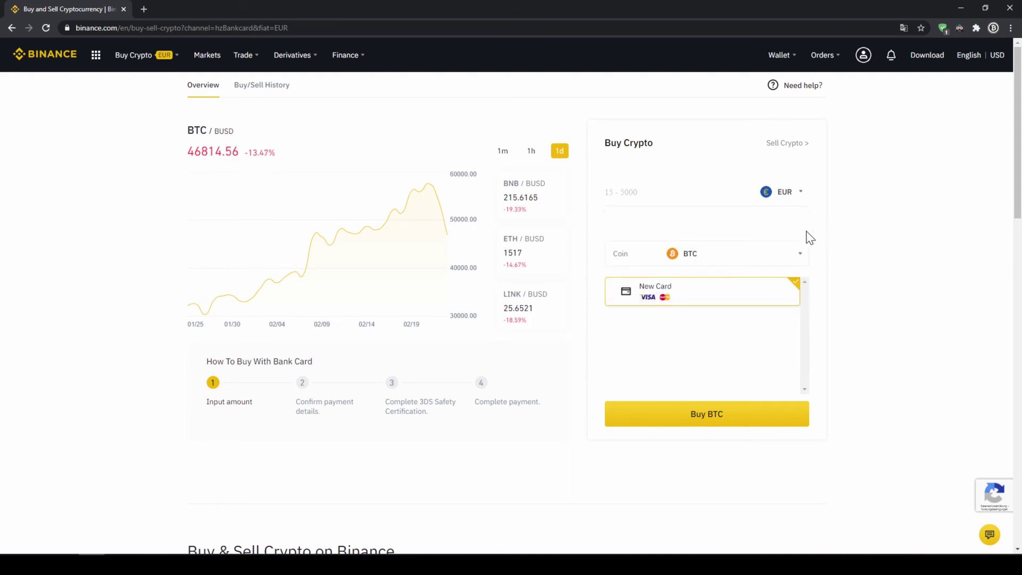
- Choose USDT as the coin to buy by card, enter 500 EUR as the amount and try to proceed with the purchase
left_click(744, 261)
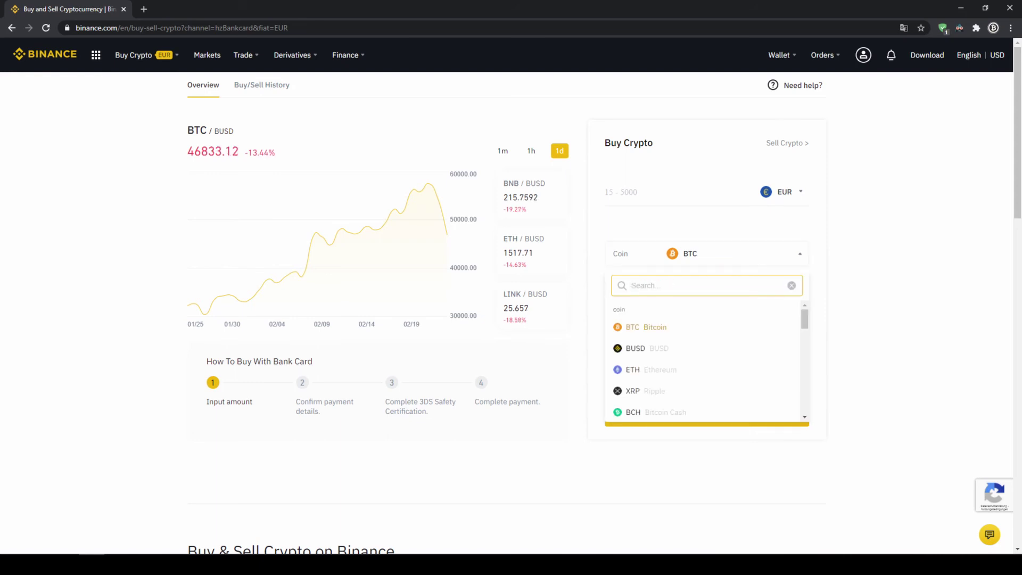
type("usdt")
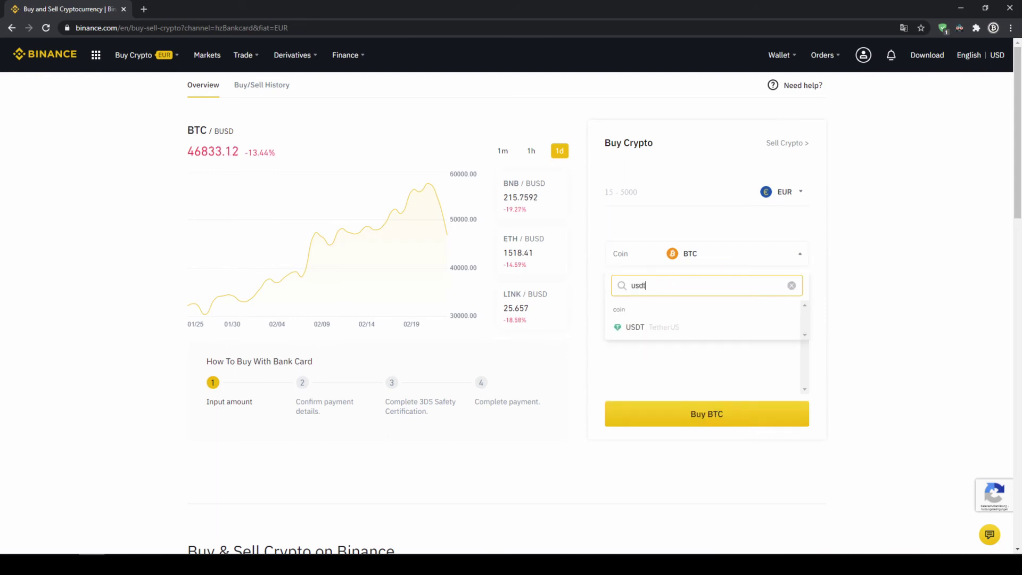
left_click(661, 328)
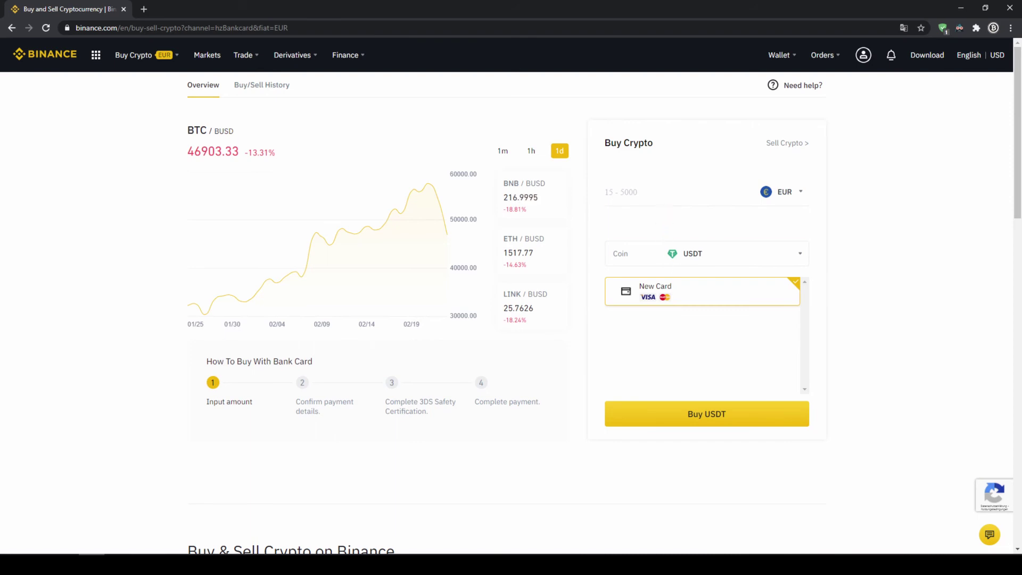
left_click(665, 194)
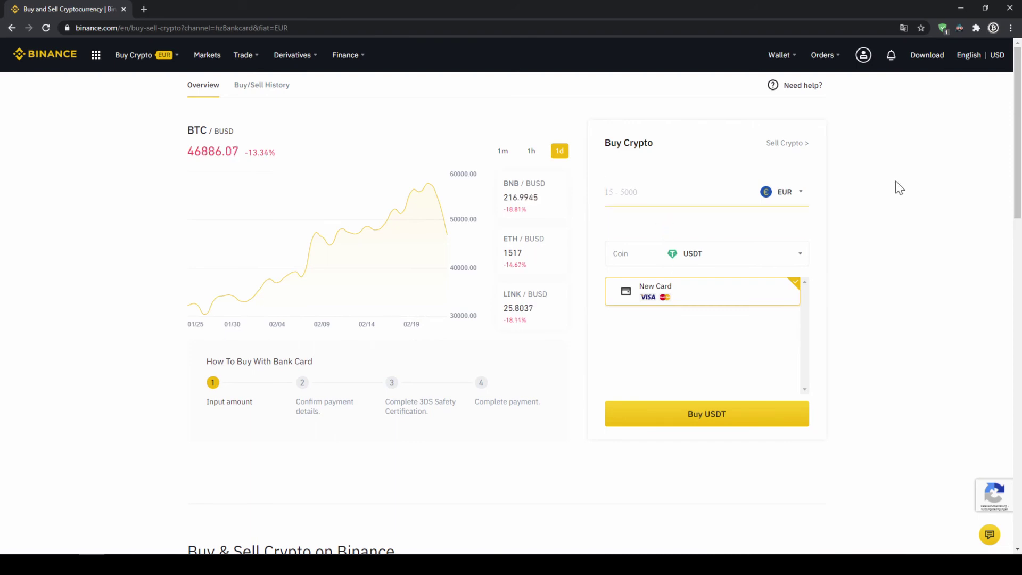
type("500")
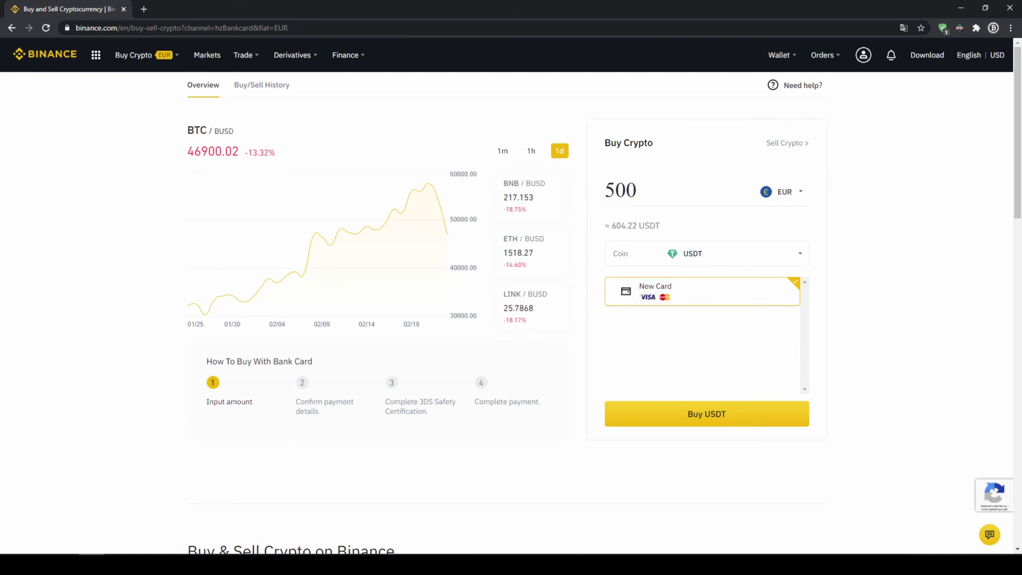
left_click_drag(612, 225, 657, 226)
left_click(668, 228)
left_click(748, 424)
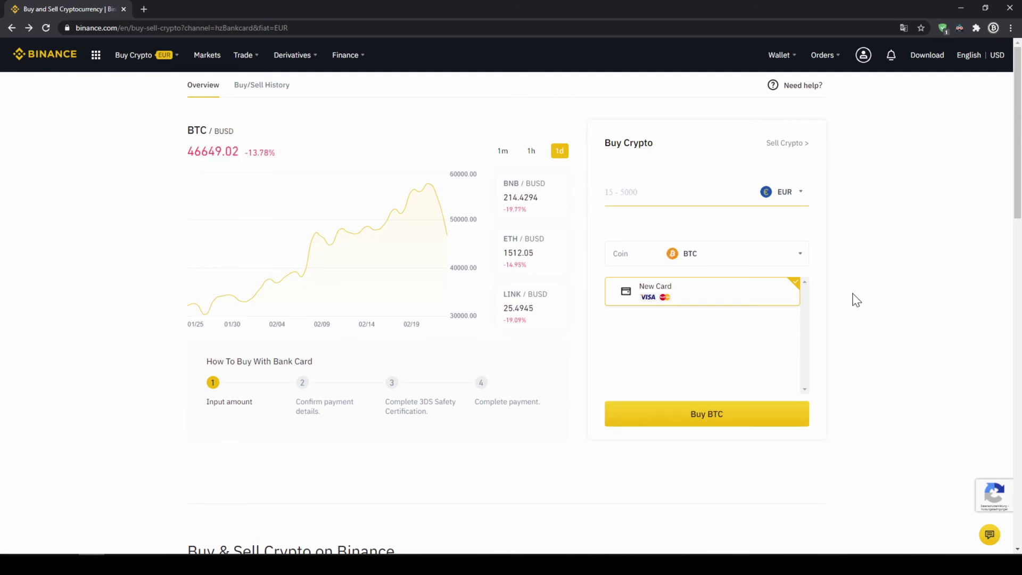
- Return to the Fiat and Spot wallet and check the USDT balance in the crypto list
mouse_move(774, 63)
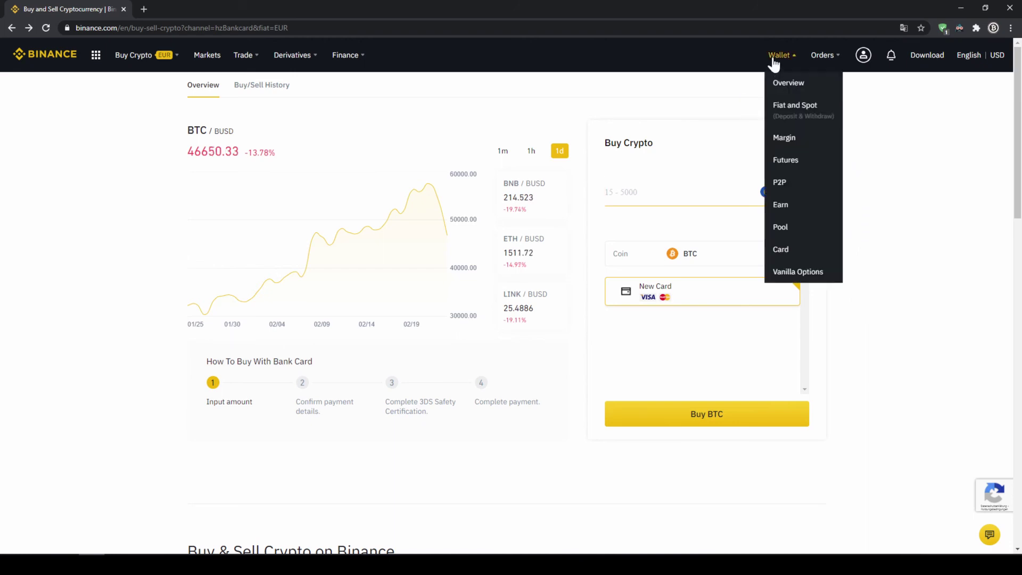
left_click(795, 116)
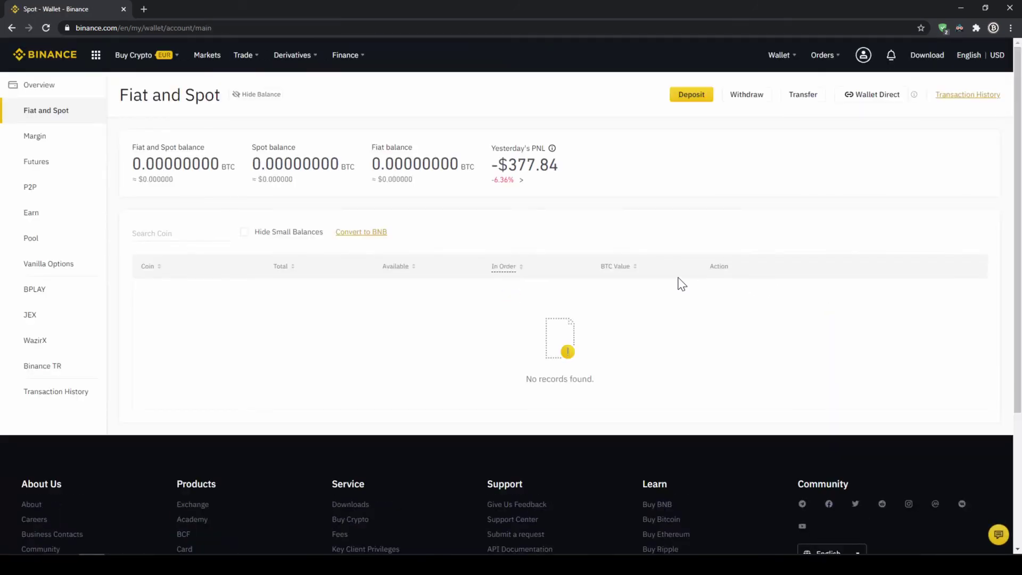
scroll(452, 303, "down", 4)
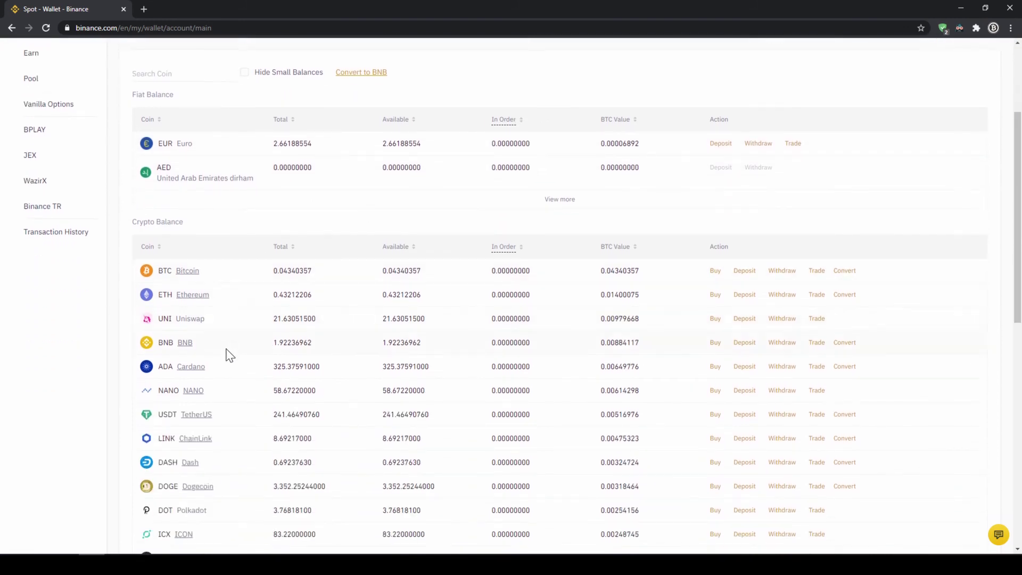
left_click_drag(281, 361, 342, 368)
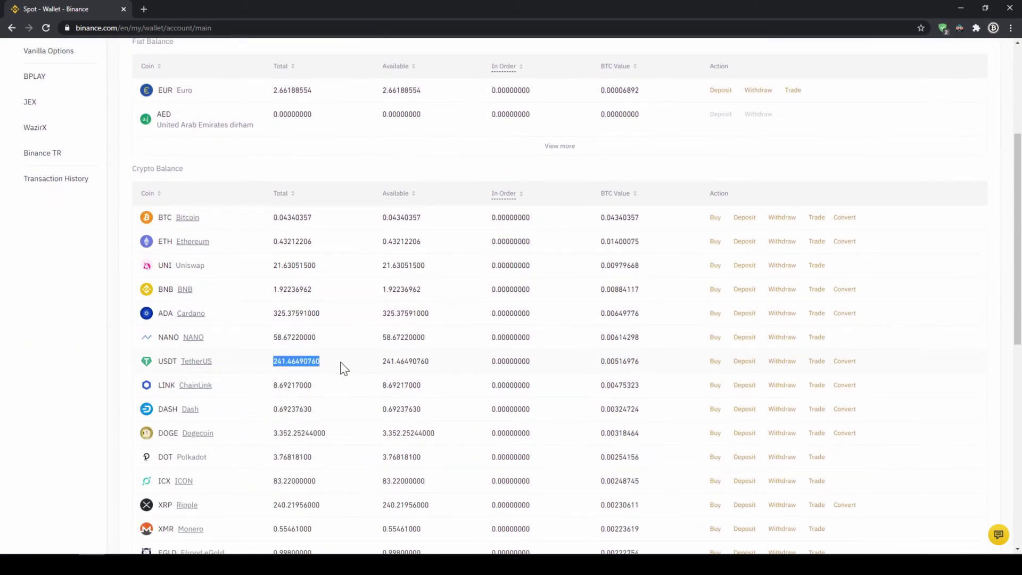
left_click(327, 362)
scroll(330, 365, "up", 4)
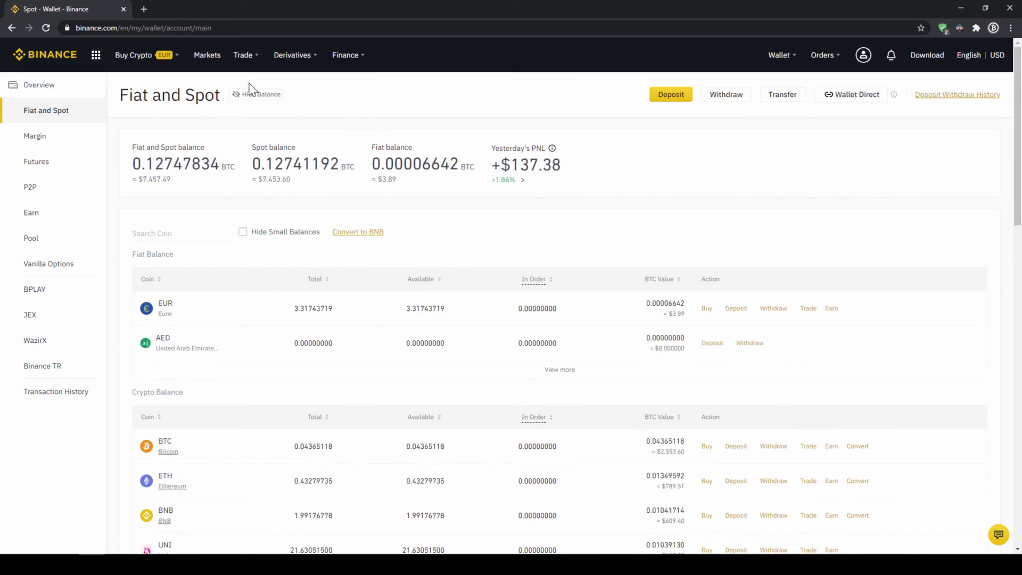
- Open the markets overview, browse the spot pairs and show only the FIAT markets
left_click(203, 58)
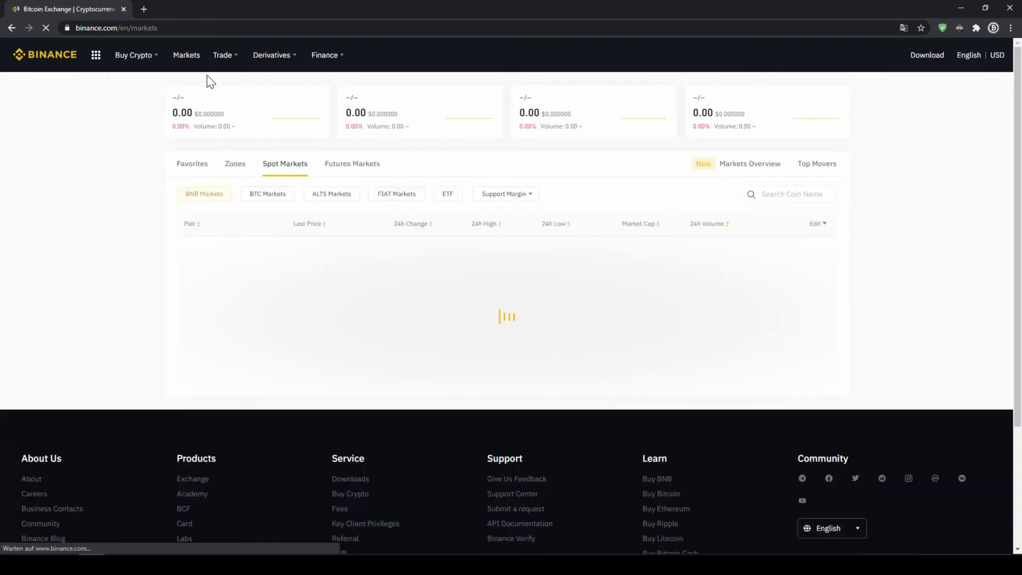
scroll(399, 266, "down", 5)
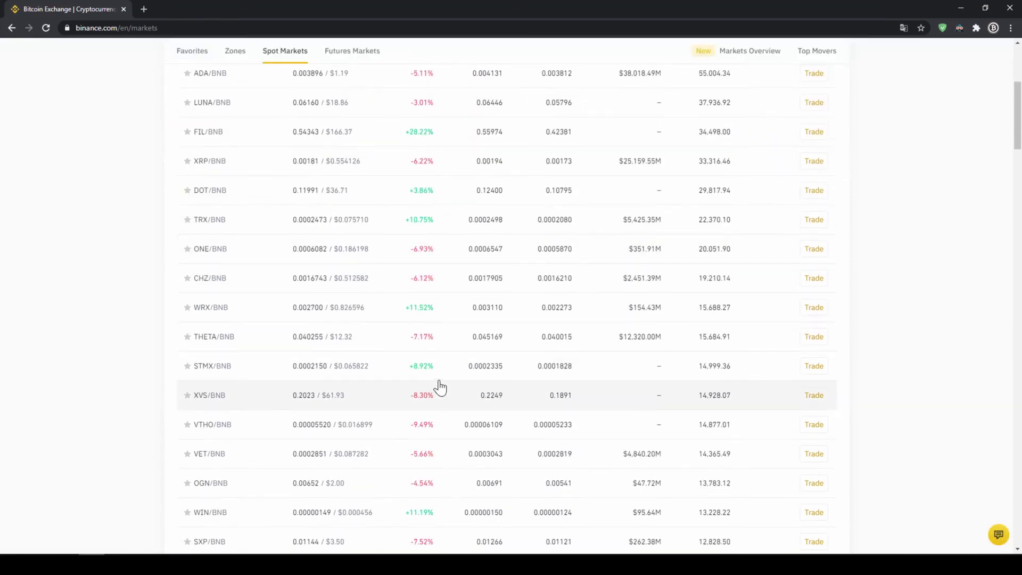
scroll(440, 385, "up", 5)
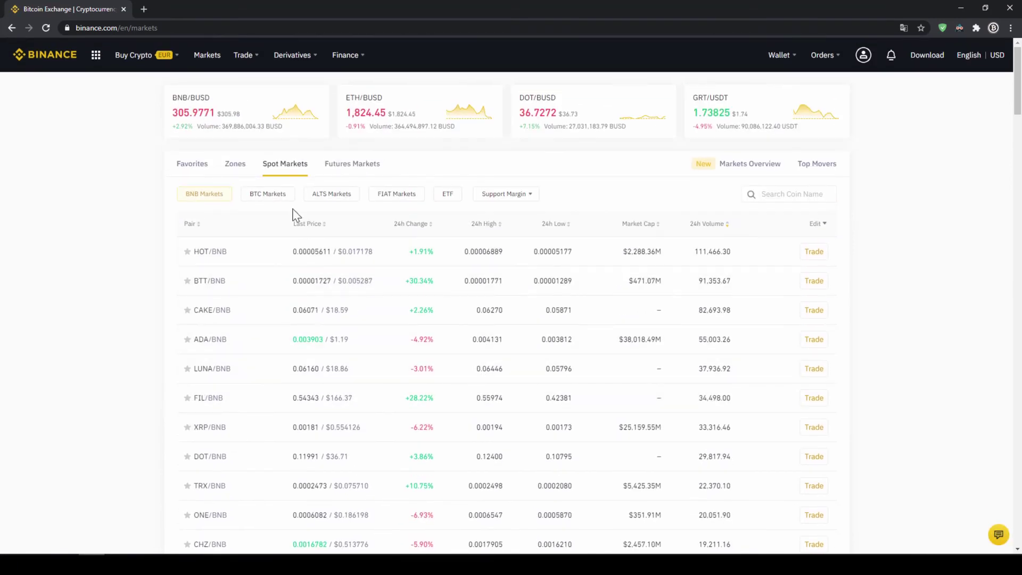
left_click(408, 205)
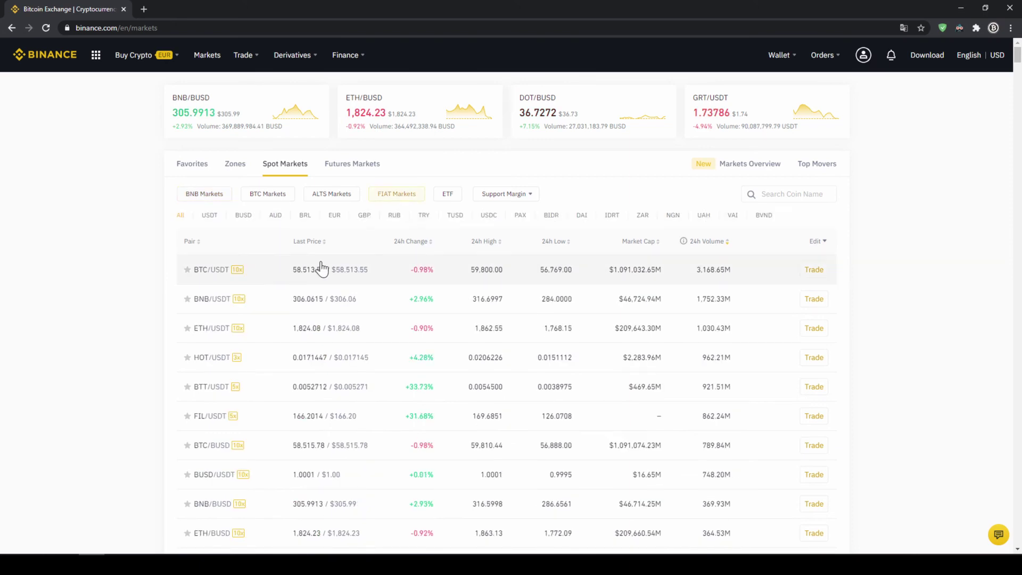
- Search the FIAT markets for "rampusdt" and open the RAMP/USDT trading page
left_click(756, 195)
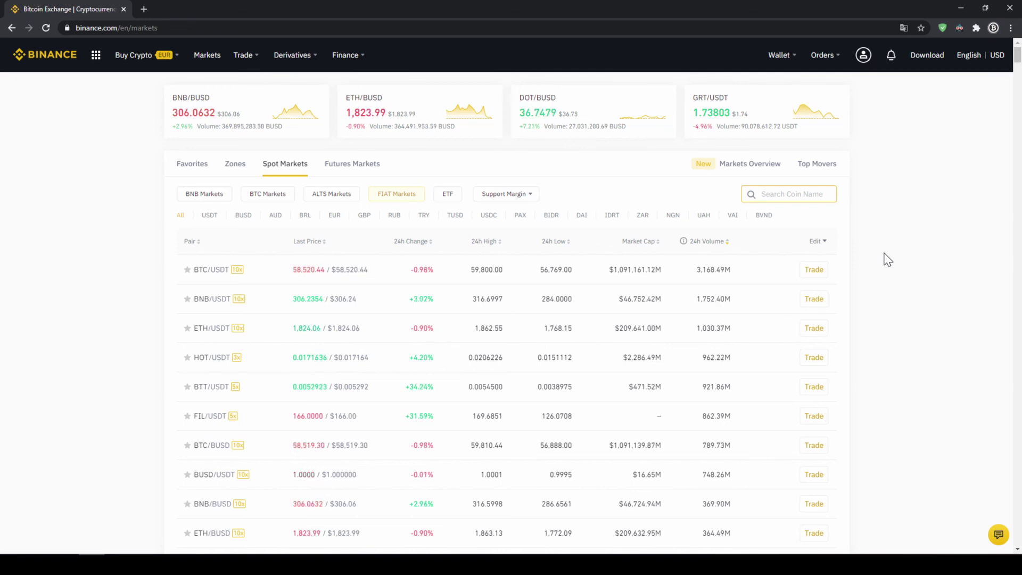
type("rampu")
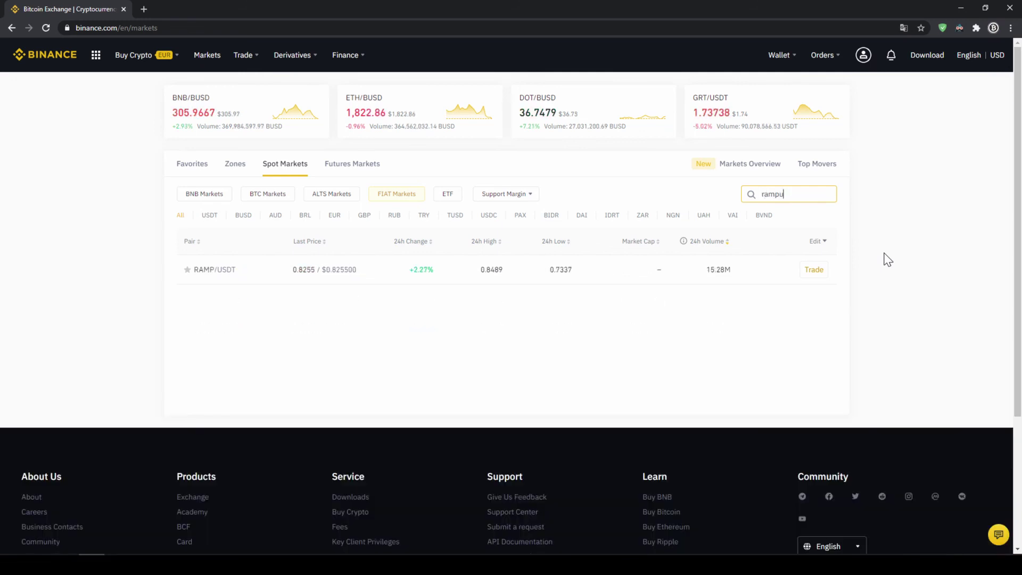
type("sdt")
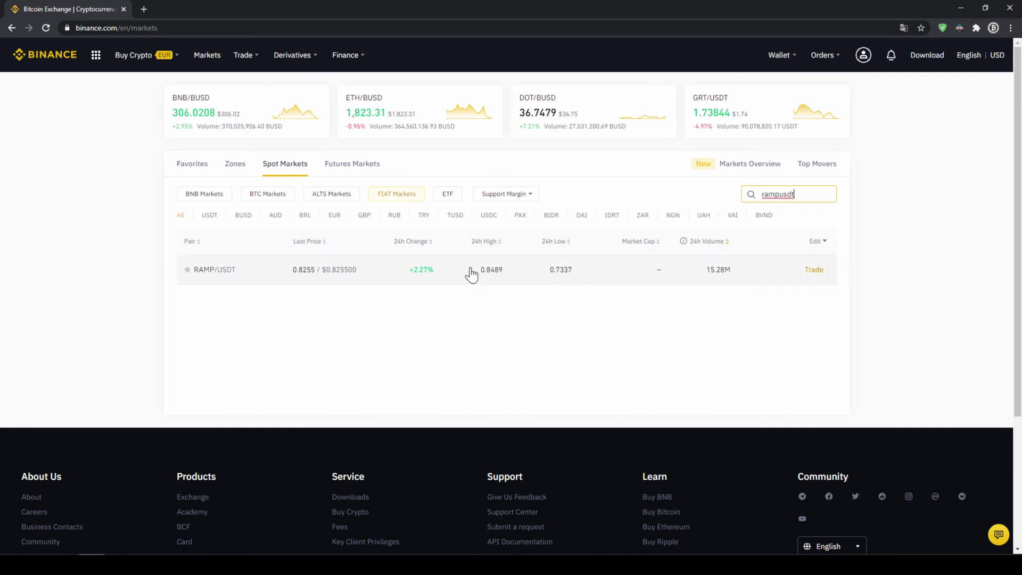
left_click(339, 278)
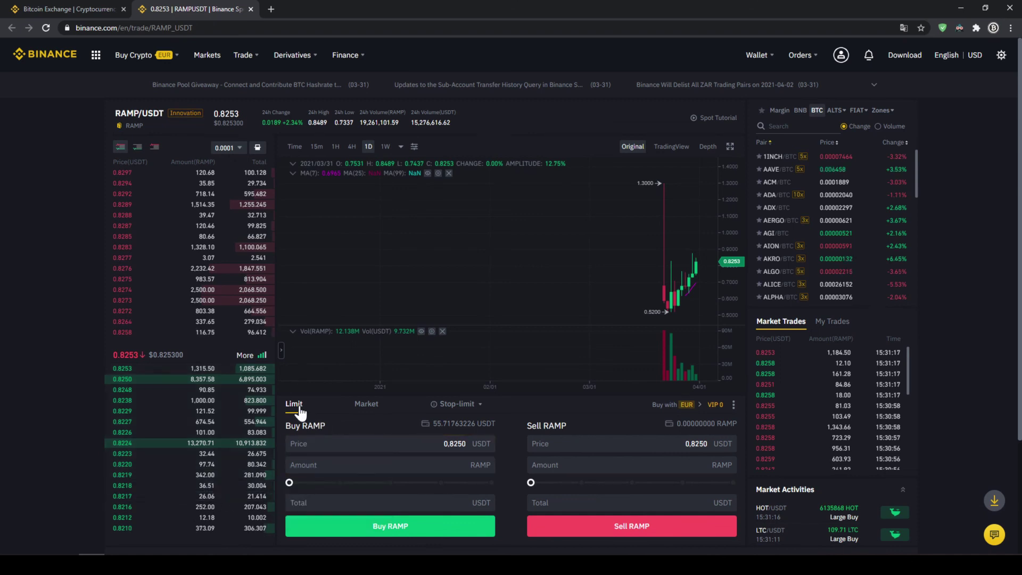
- Examine the price and amount fields of the limit buy order for RAMP
left_click(482, 442)
key("Tab")
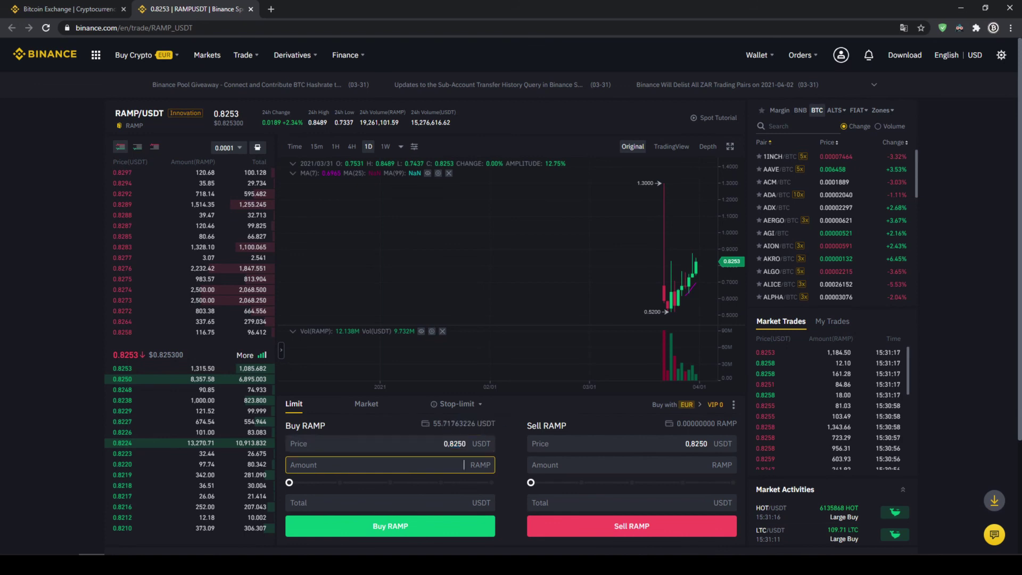
left_click(444, 443)
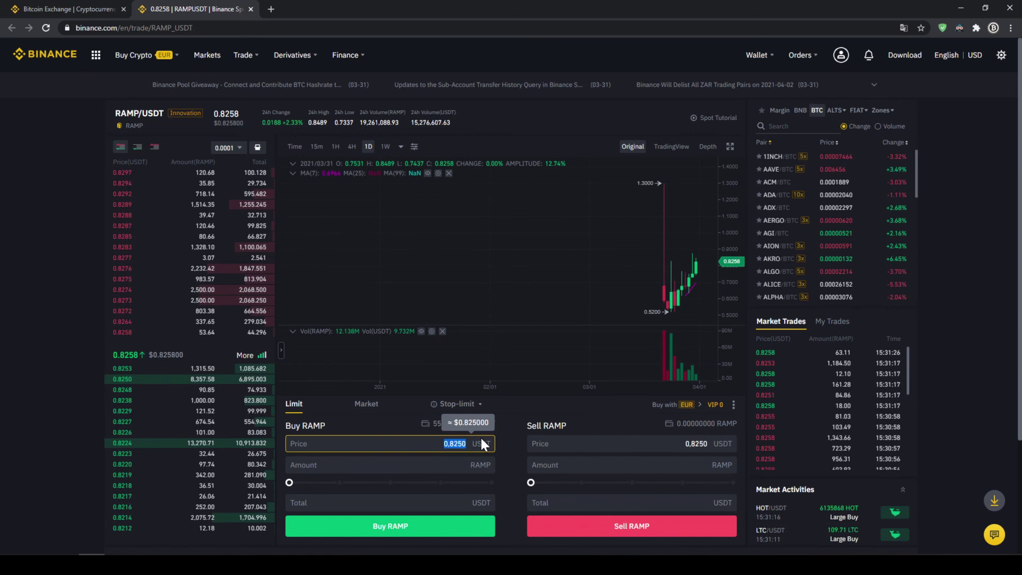
- Switch the RAMP buy form to a market order and set its total to 100% of the available USDT
left_click(360, 409)
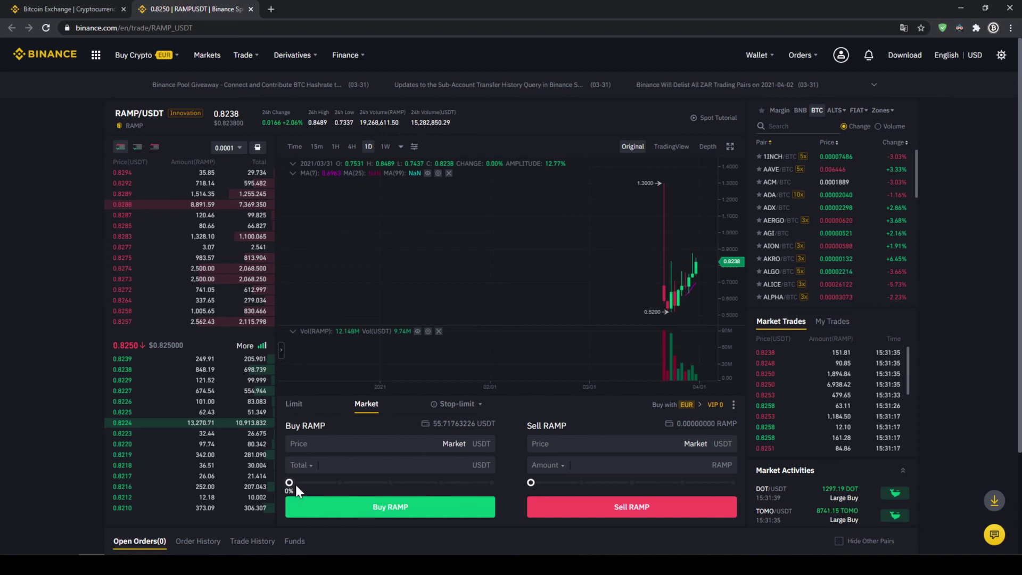
left_click_drag(295, 483, 462, 465)
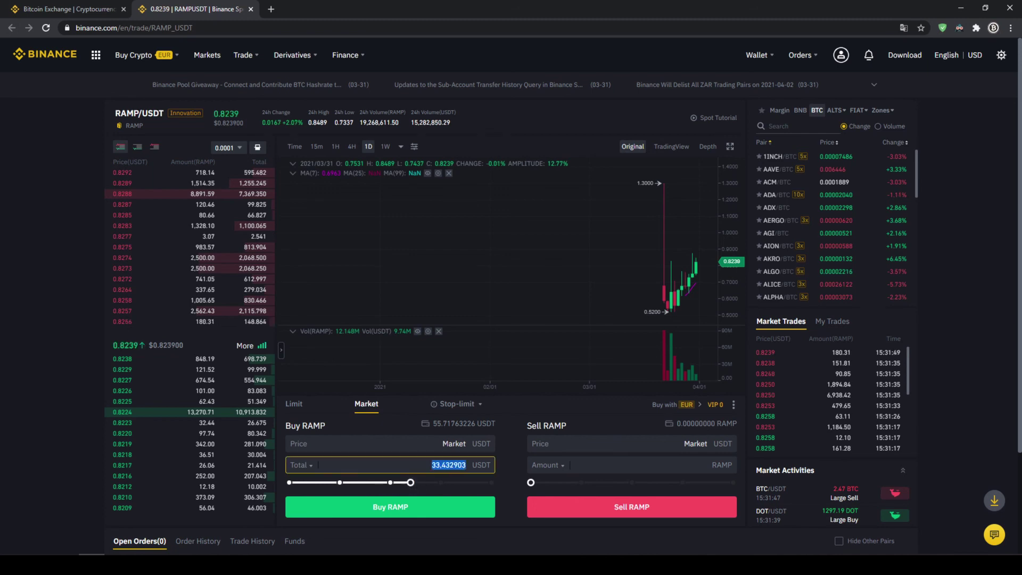
left_click(410, 481)
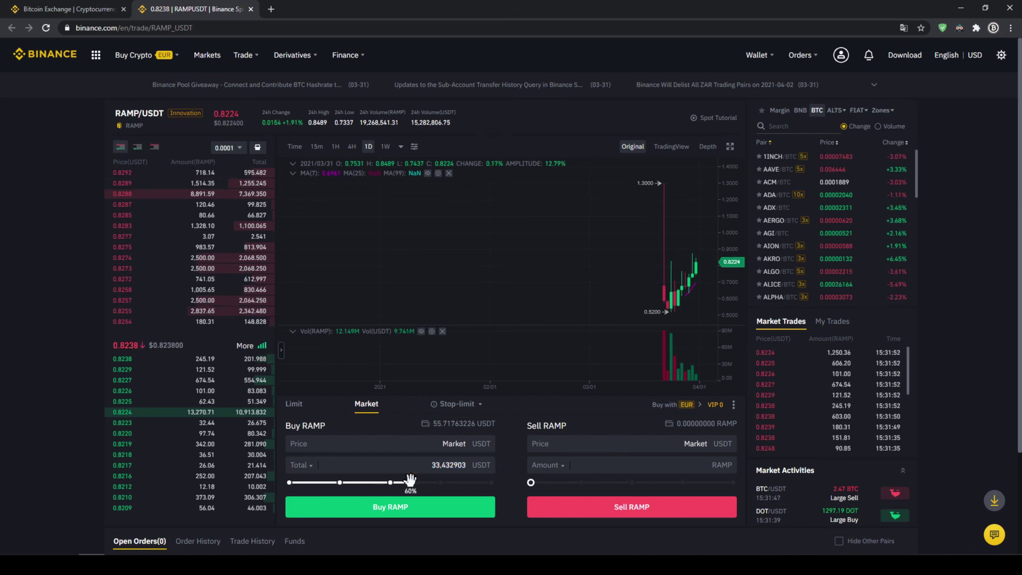
left_click_drag(410, 480, 491, 482)
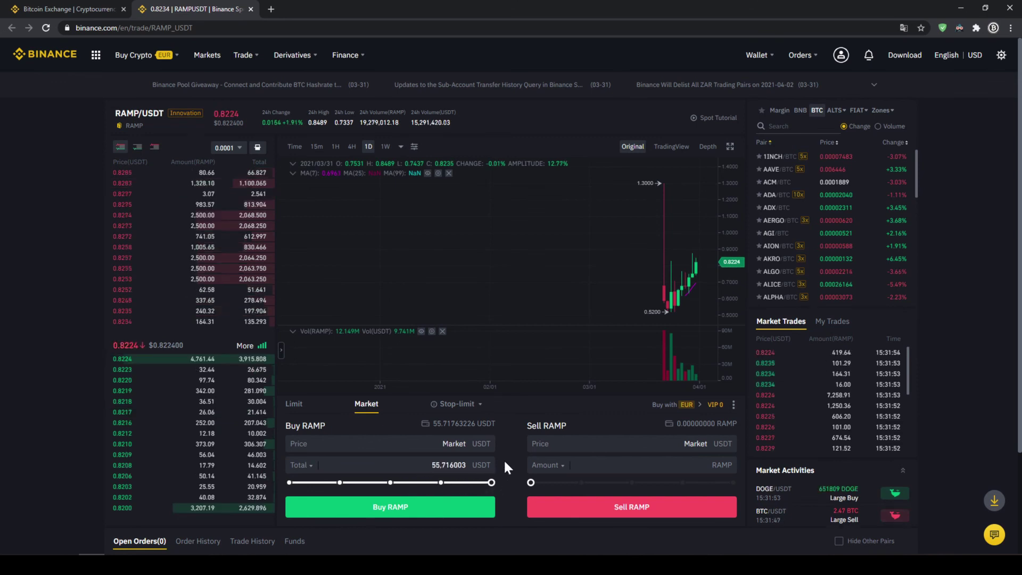